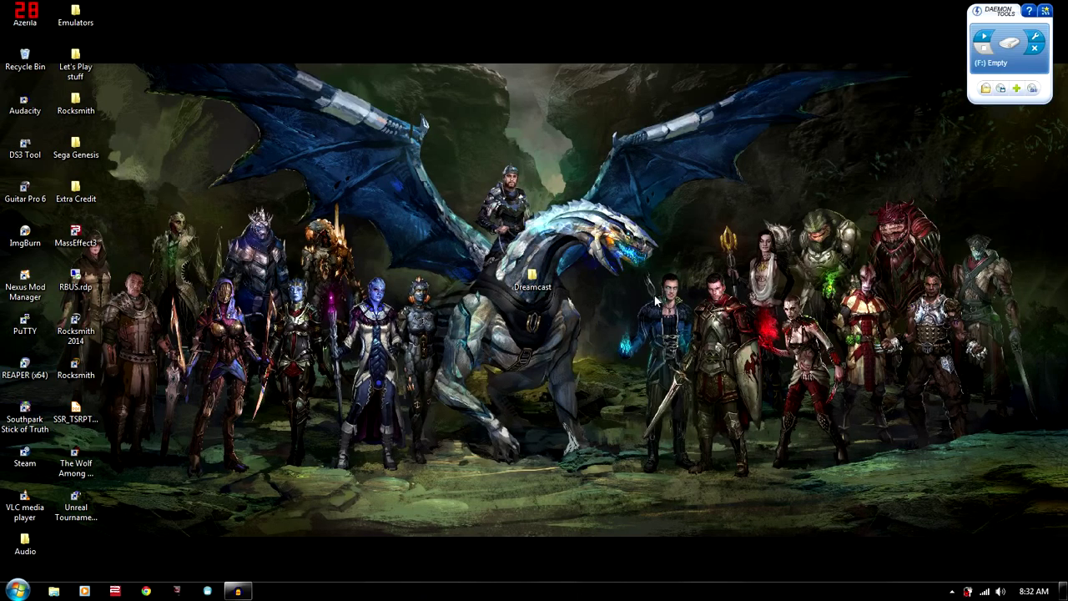
Step: Browse the Dreamcast folder and its Shenmue subfolder, then open the ImgBurn update 7z archive in WinRAR
double_click(532, 277)
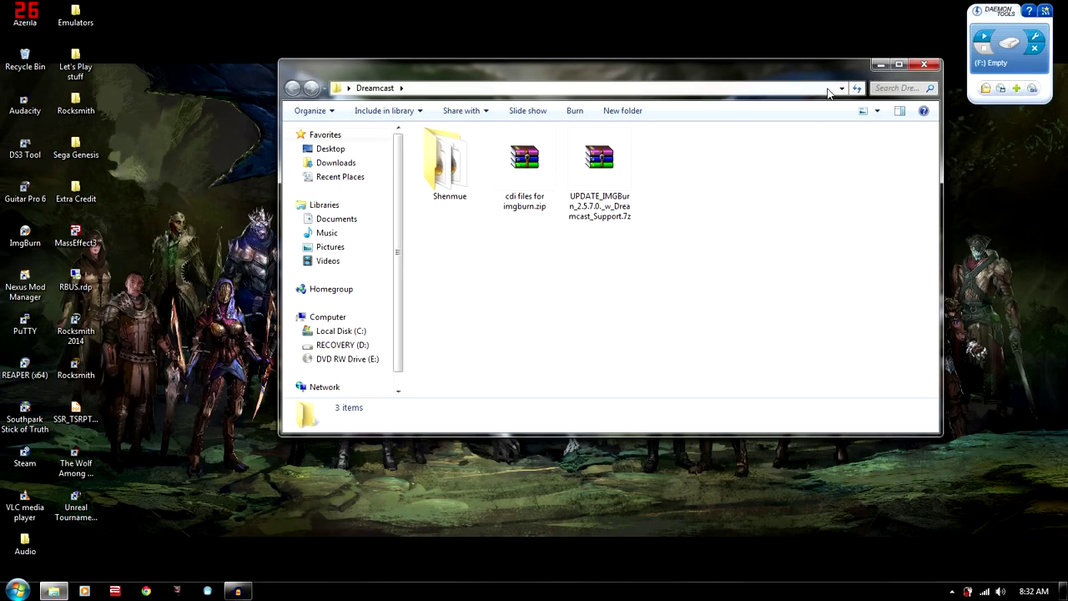
double_click(448, 167)
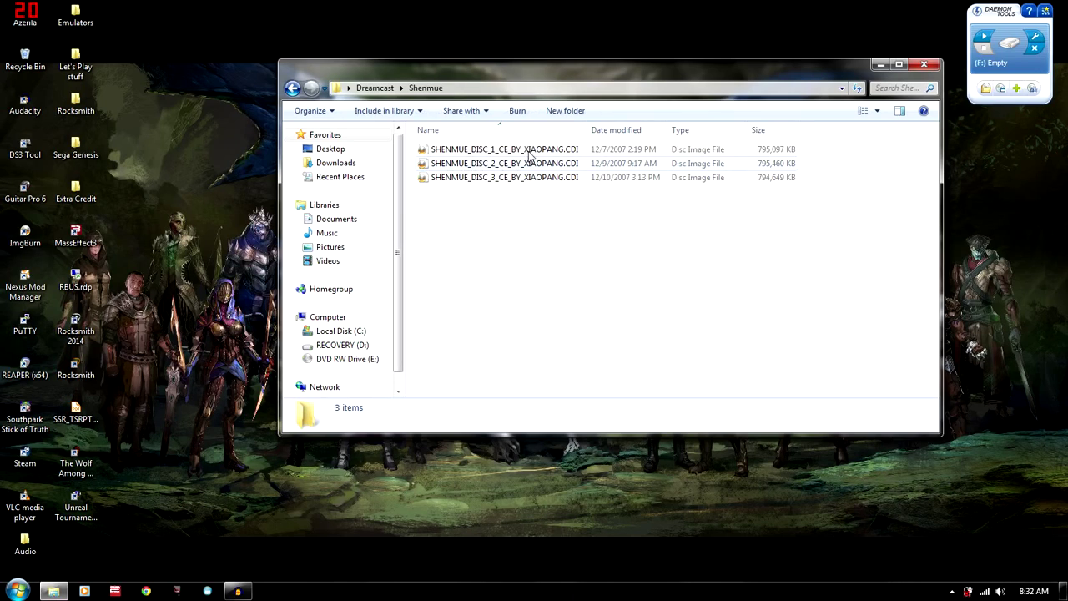
click(293, 89)
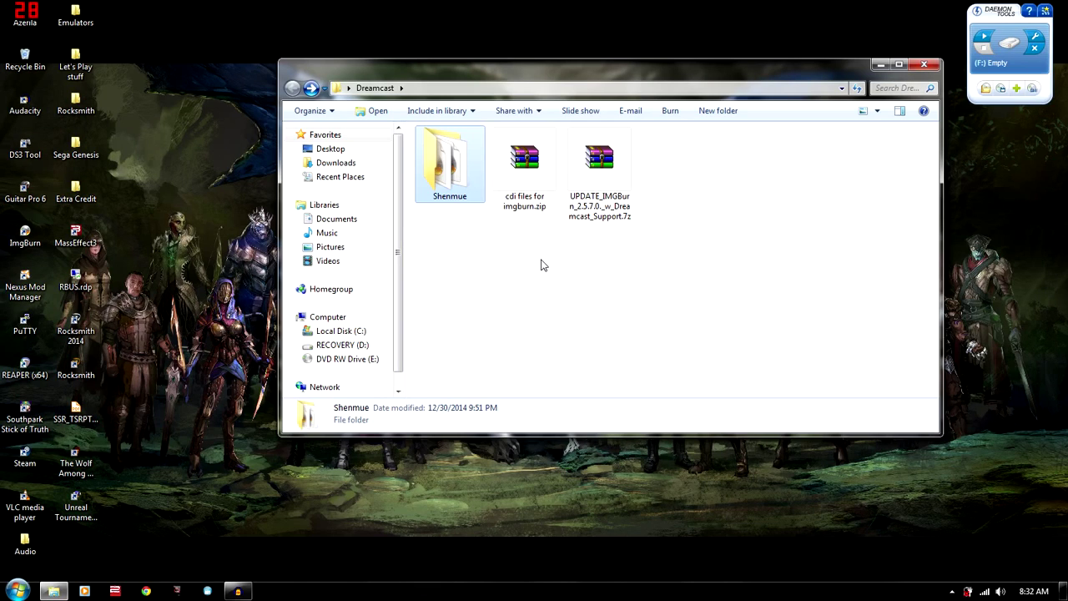
click(578, 256)
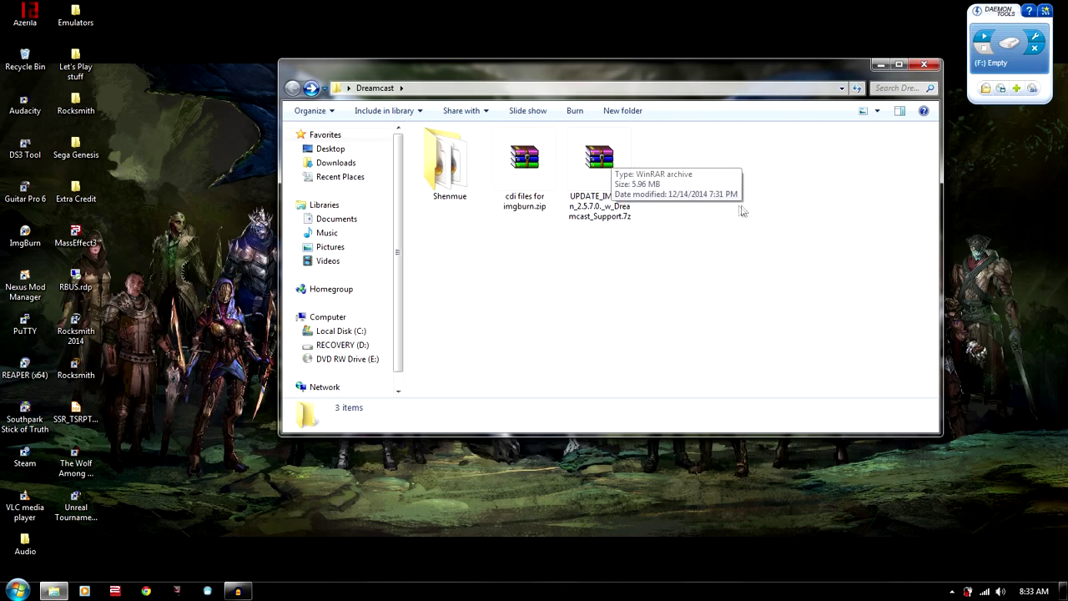
click(597, 160)
double_click(597, 160)
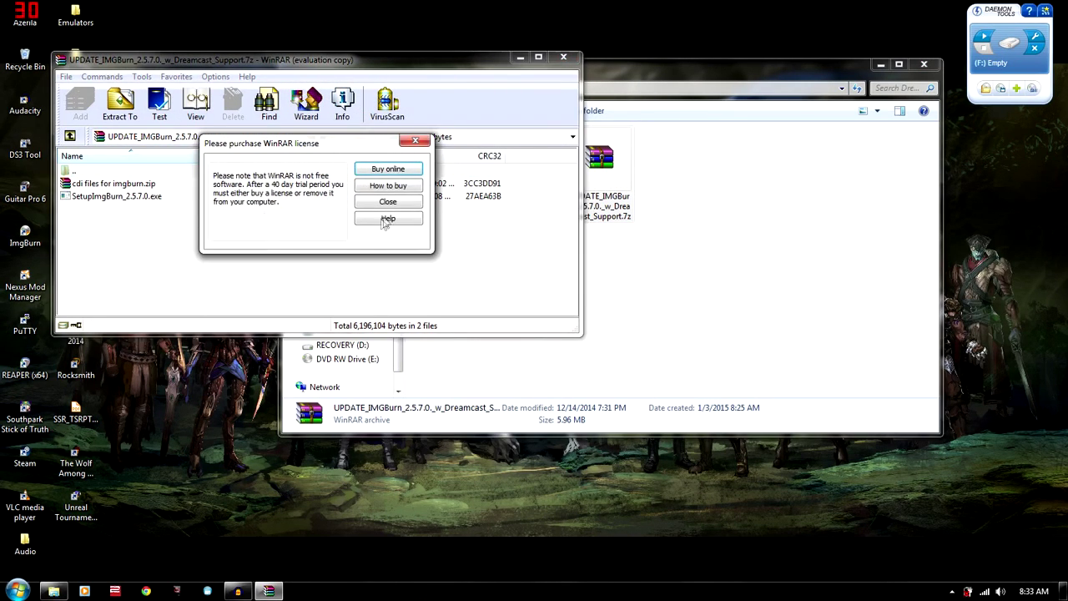
Step: Dismiss the WinRAR licence reminder, close the update archive and select cdi files for imgburn.zip
click(388, 202)
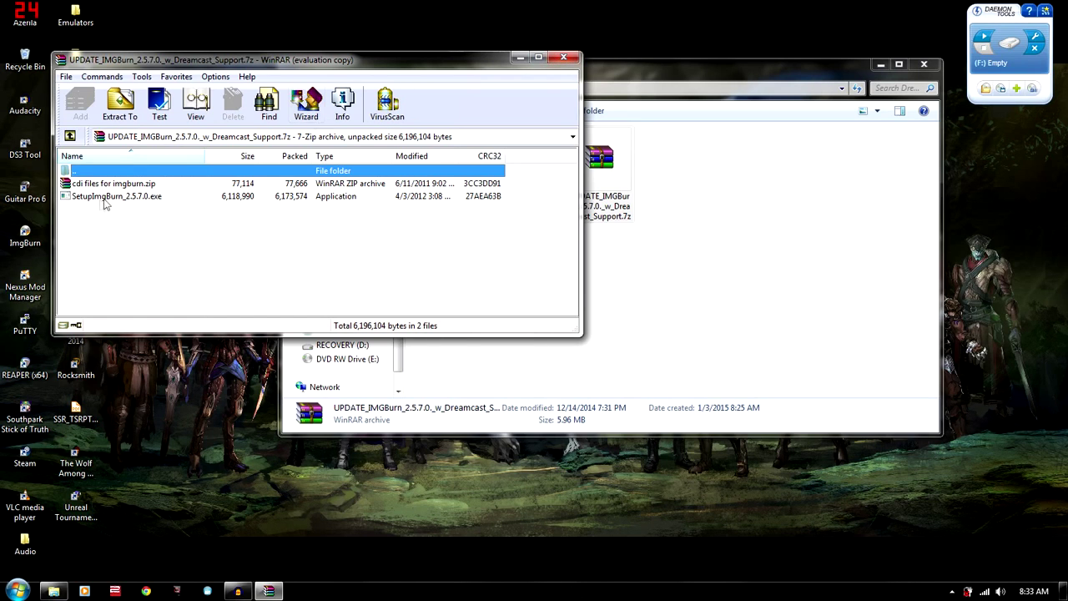
click(563, 56)
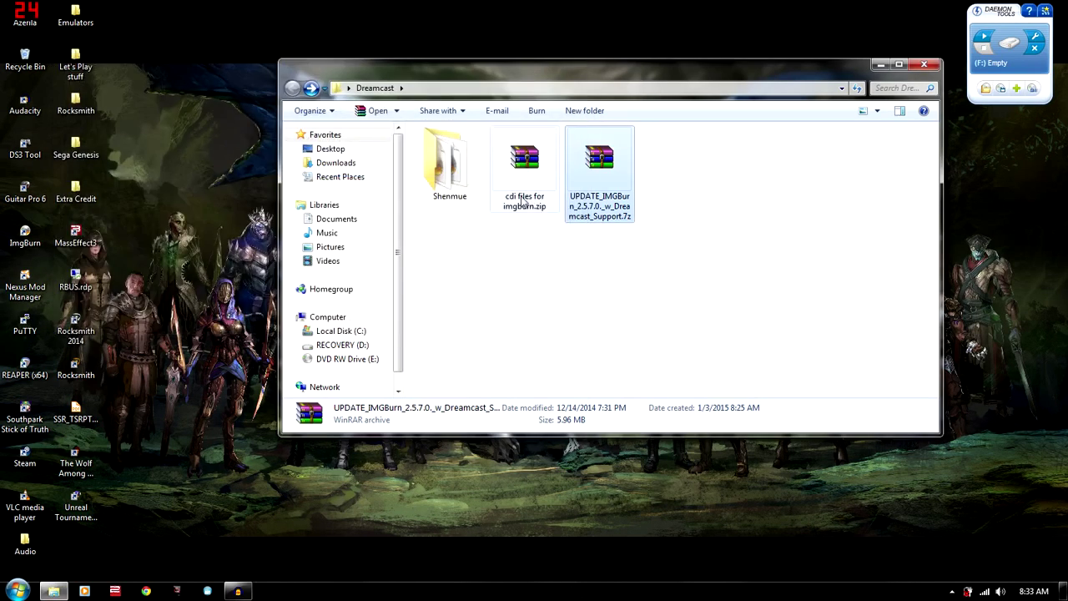
click(527, 174)
Step: Drag pfctoc.dll, pfctoc.h and pfctoc.lib out of cdi files for imgburn.zip into Dreamcast
double_click(528, 173)
drag(200, 60, 863, 119)
click(965, 276)
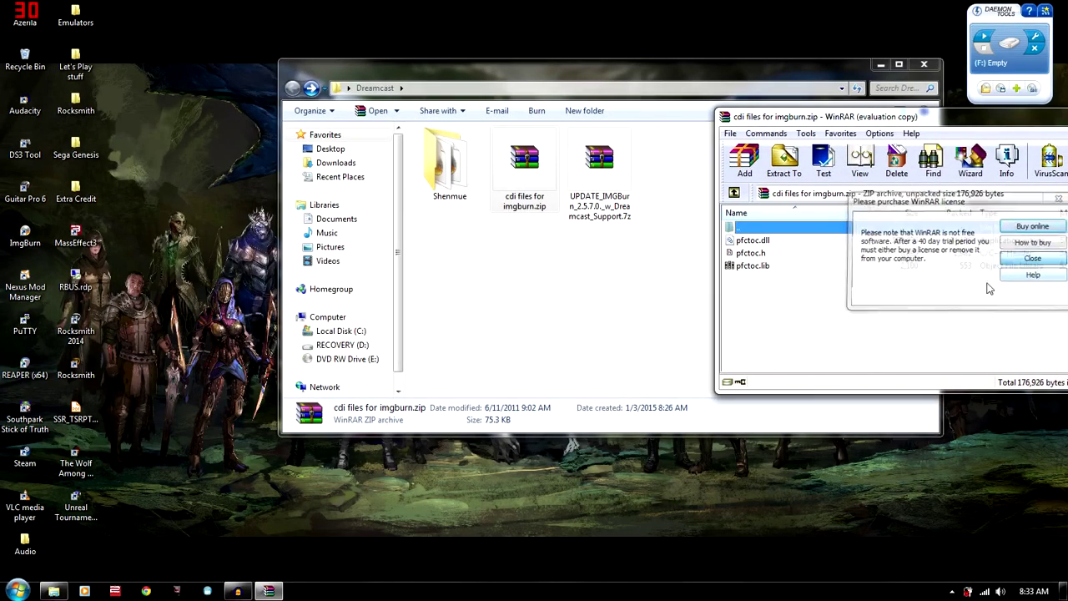
drag(799, 295, 576, 269)
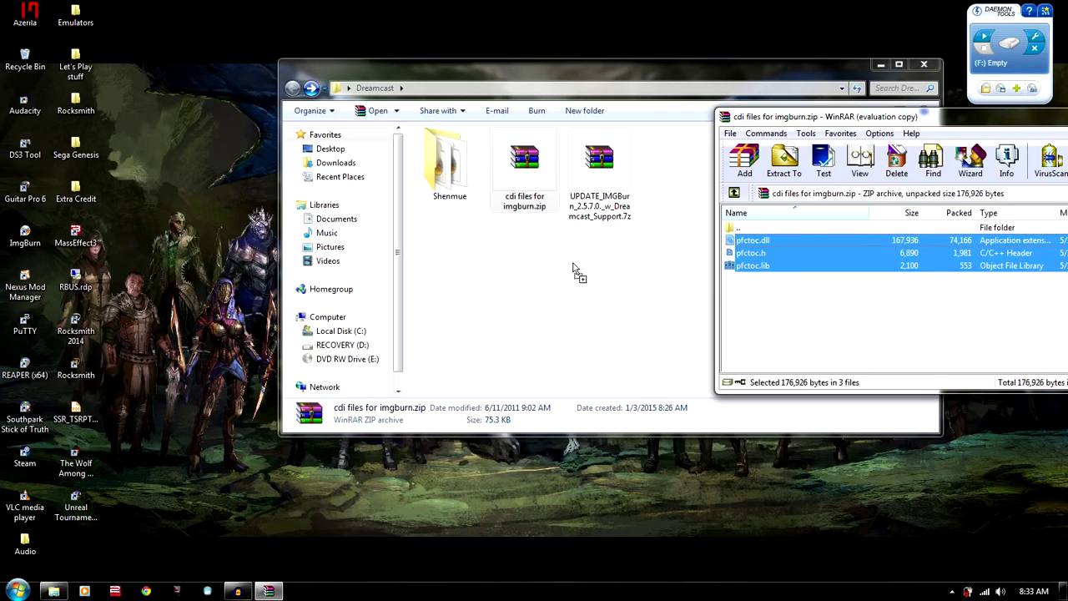
click(650, 278)
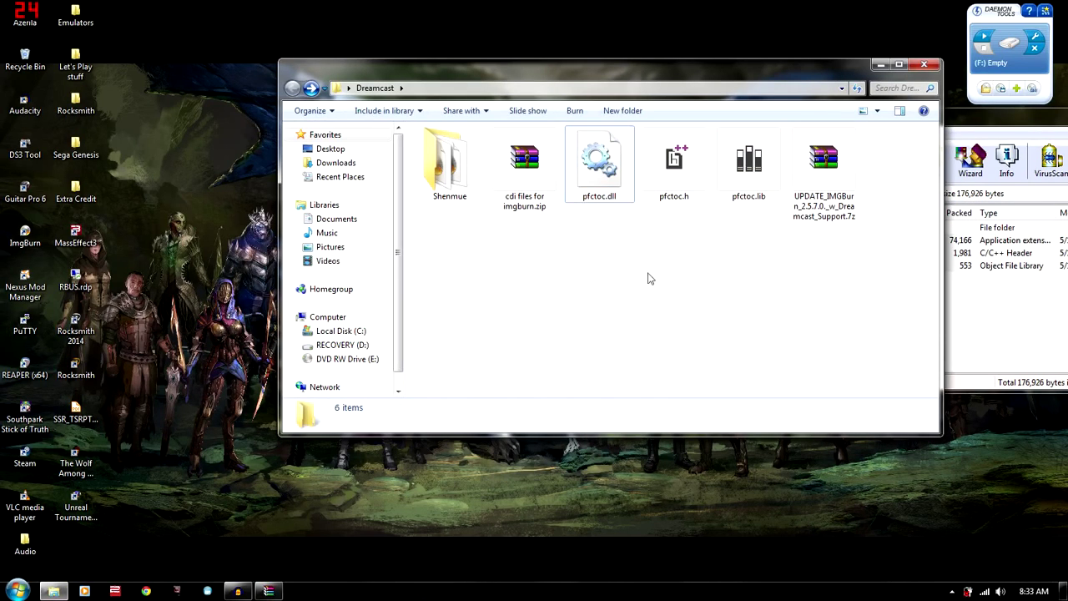
Step: Open C:\Program Files (x86)\ImgBurn to check that the pfctoc files are present
click(323, 335)
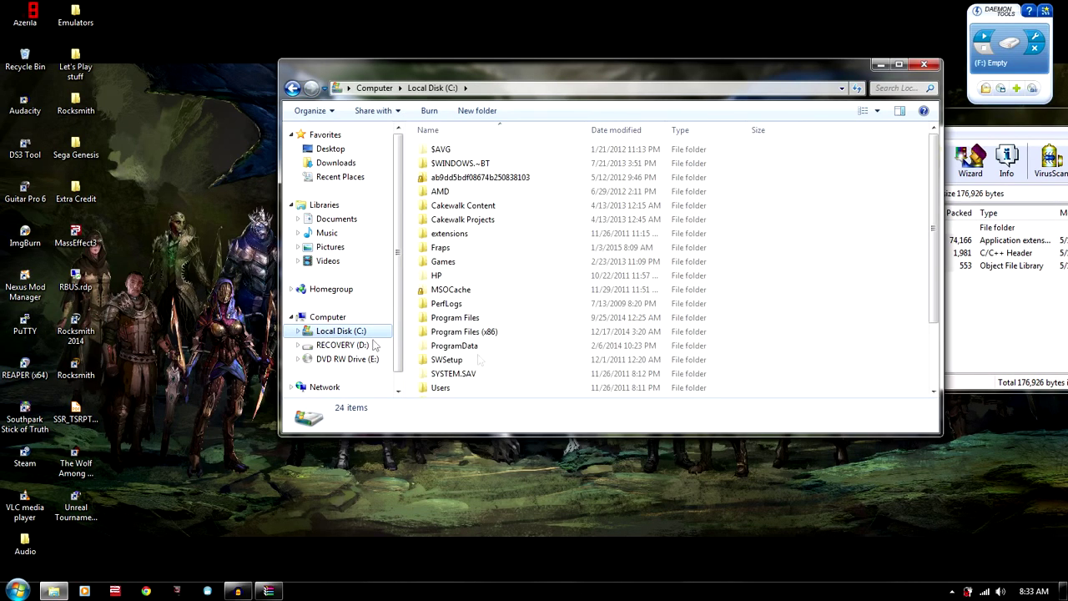
click(557, 276)
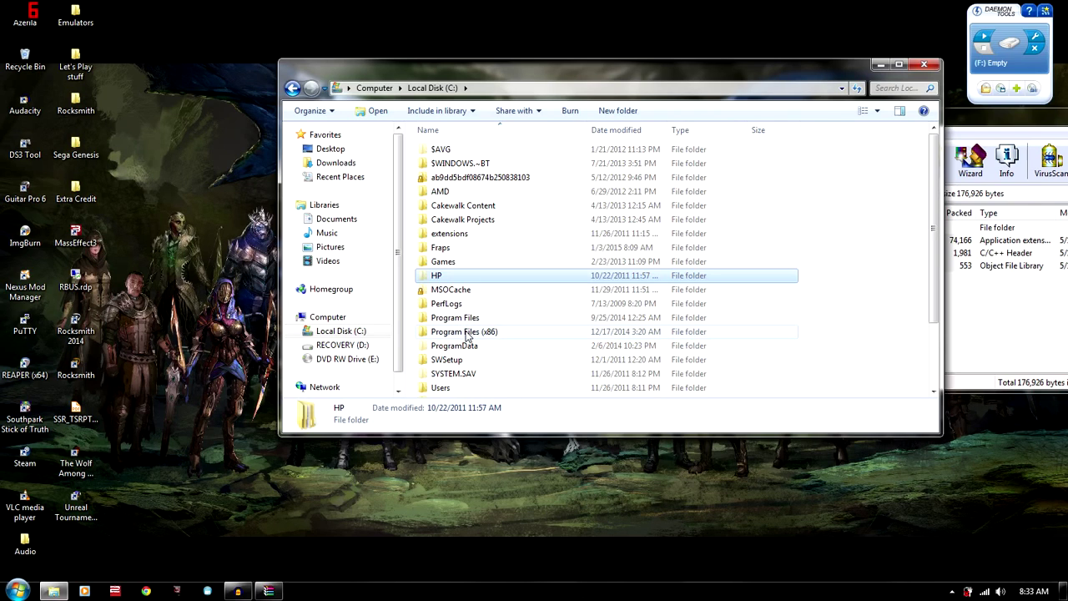
double_click(468, 333)
click(521, 234)
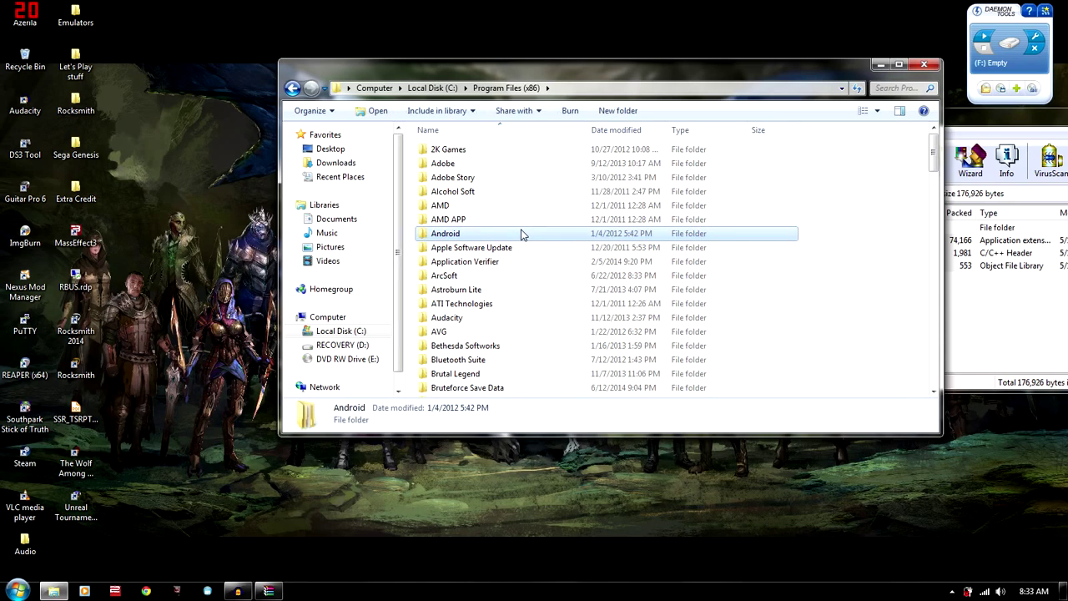
text(img)
key(Return)
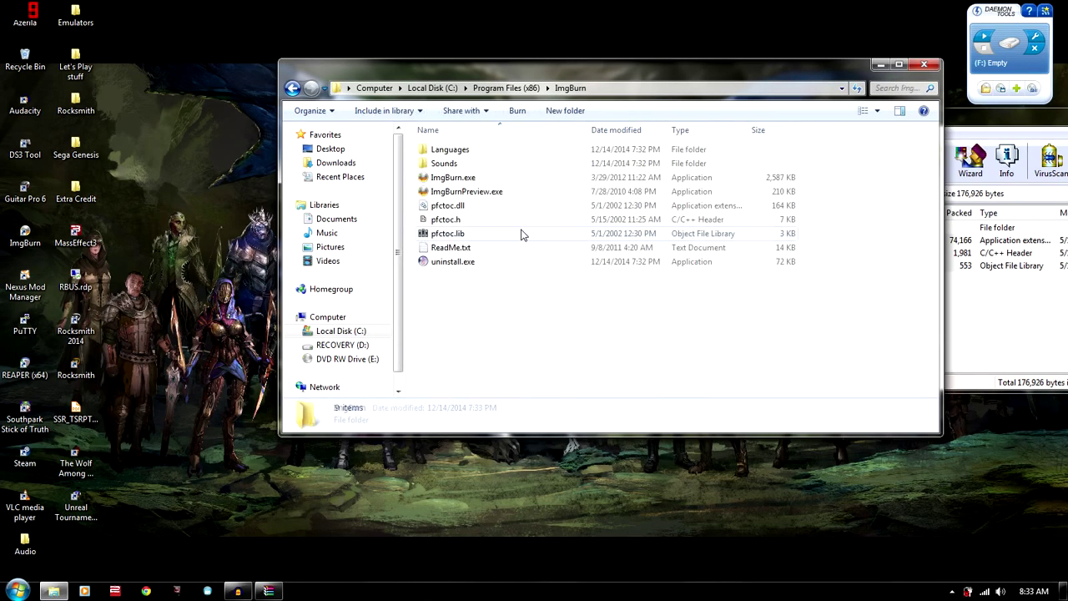
Step: Close the ImgBurn folder window and the cdi files archive window
drag(624, 86, 451, 70)
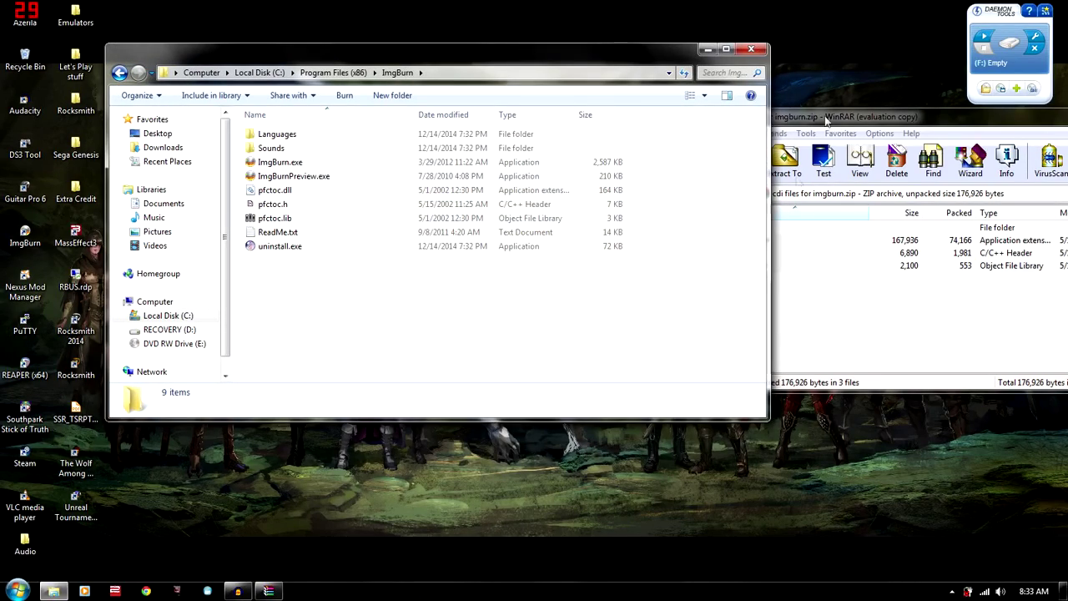
click(751, 48)
drag(807, 117, 550, 111)
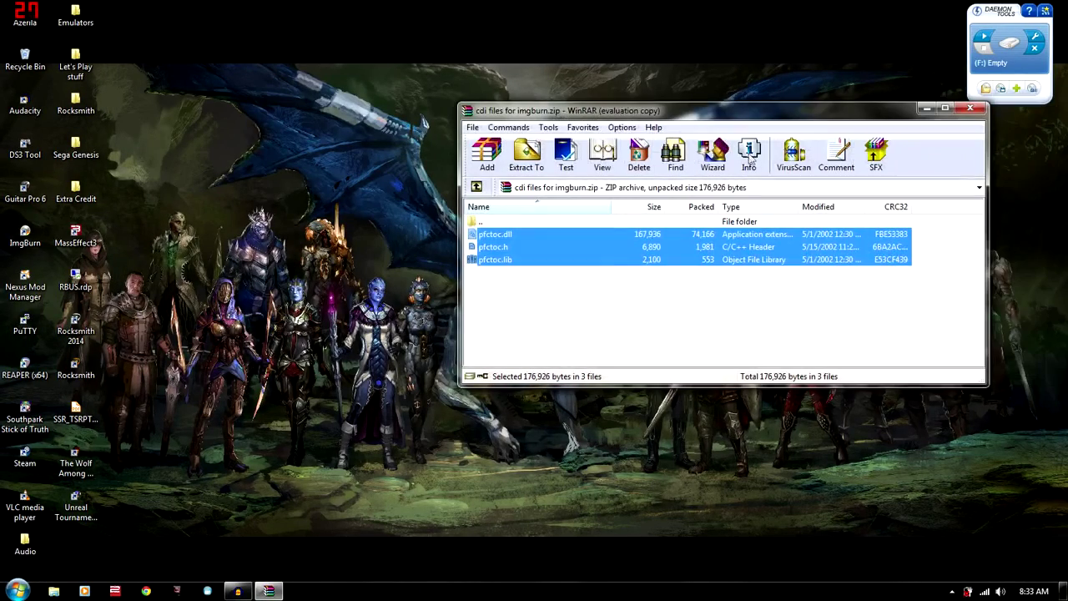
click(969, 111)
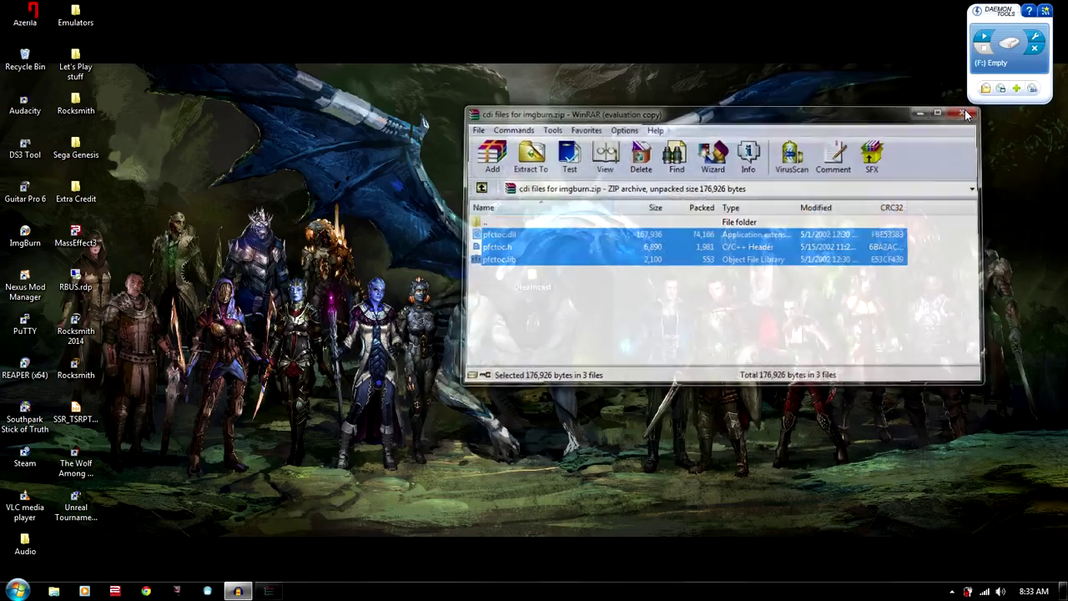
Step: Launch ImgBurn from the Start menu and choose Write image file to disc
click(31, 589)
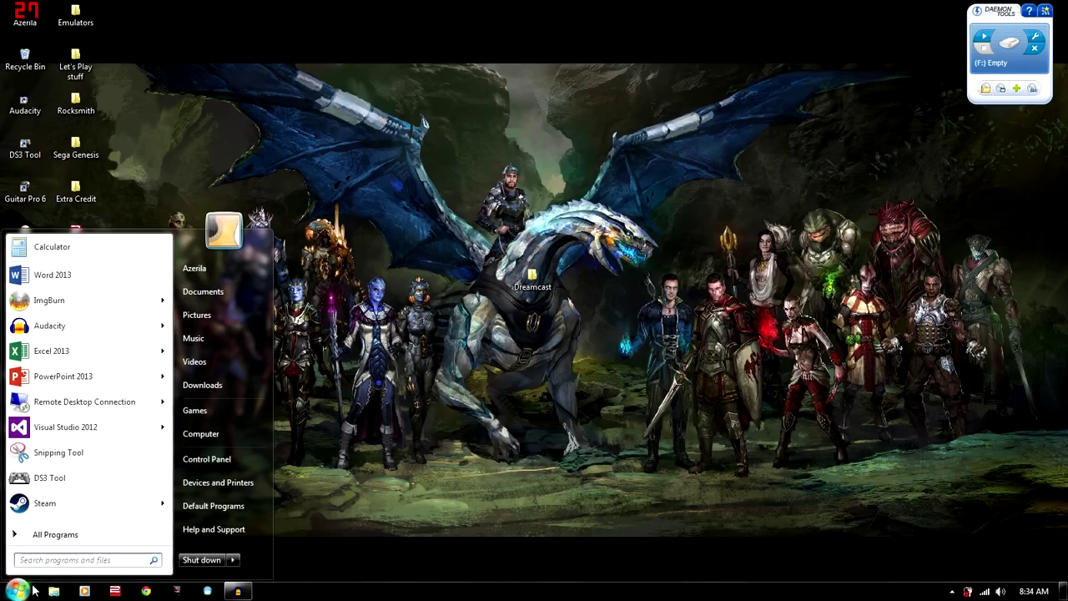
click(67, 300)
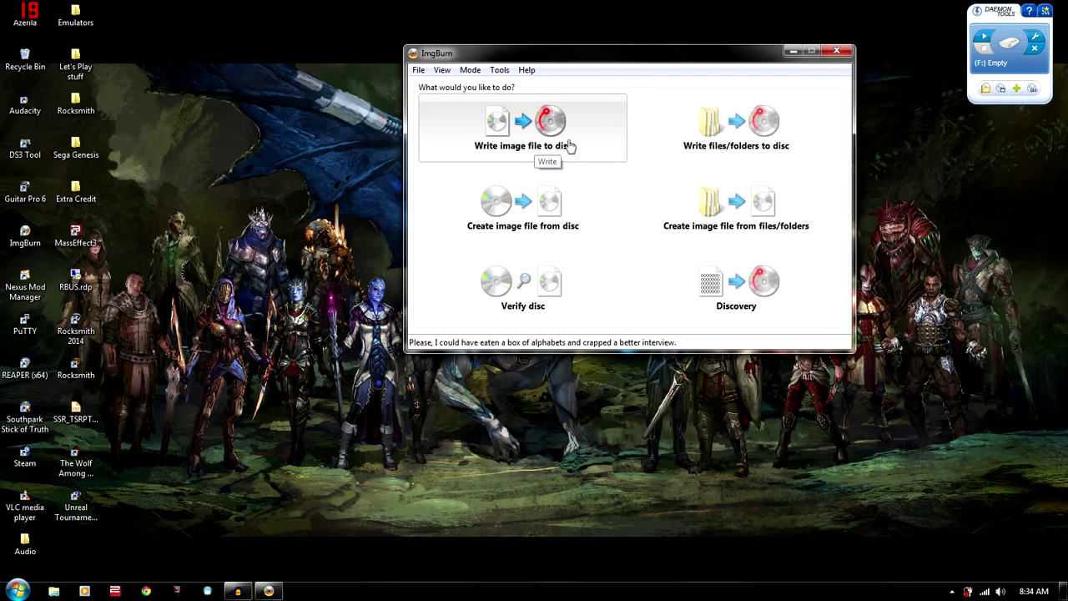
click(570, 147)
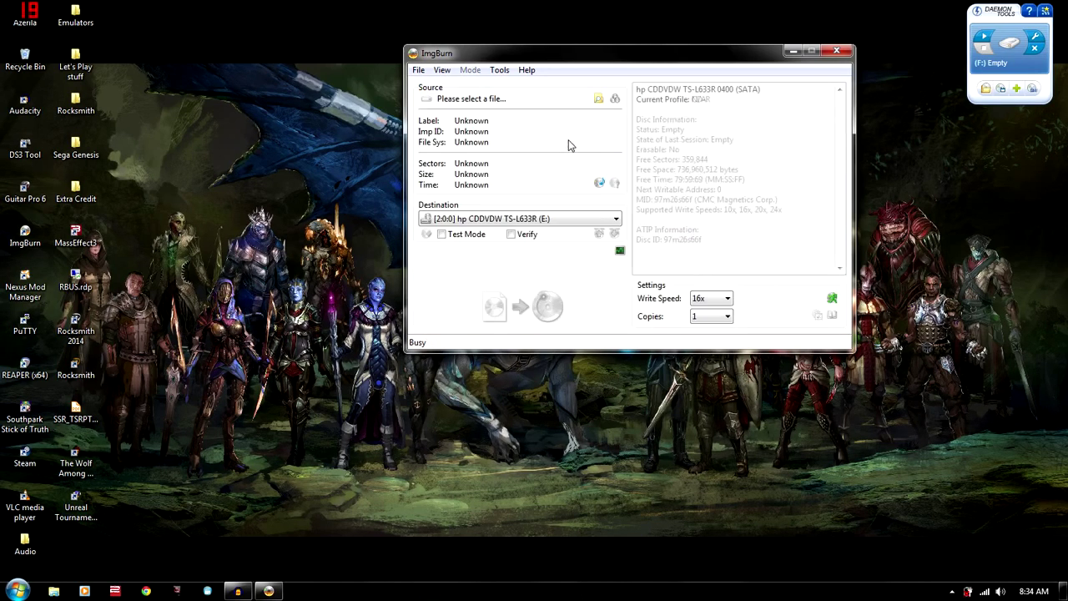
Step: Load SHENMUE_DISC_1_CE_BY_XIAOPANG.CDI from Dreamcast\Shenmue as the source image
click(600, 101)
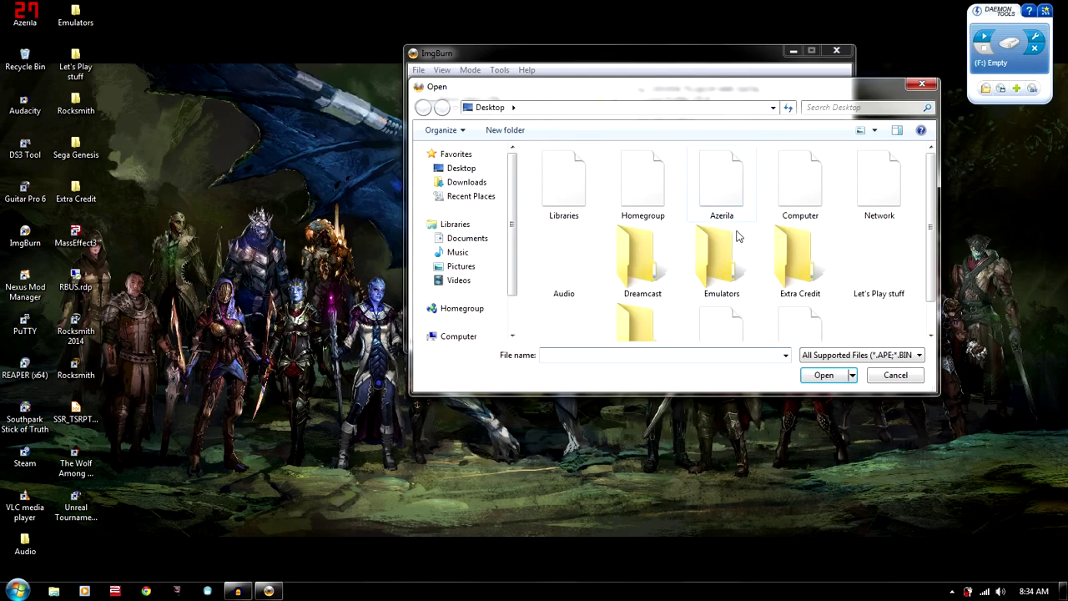
scroll(693, 246, down, 1)
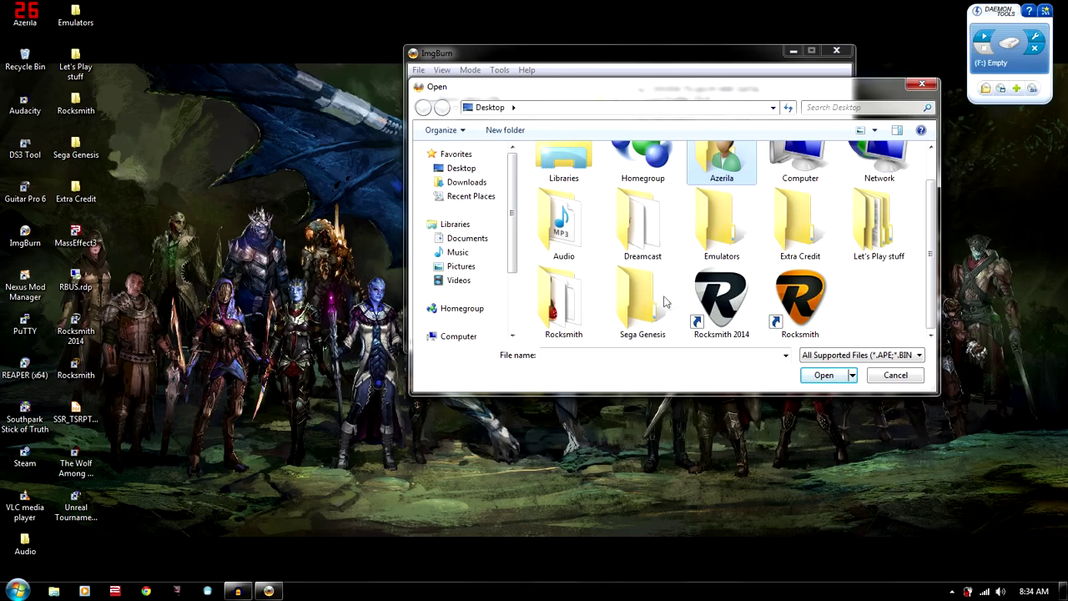
double_click(644, 241)
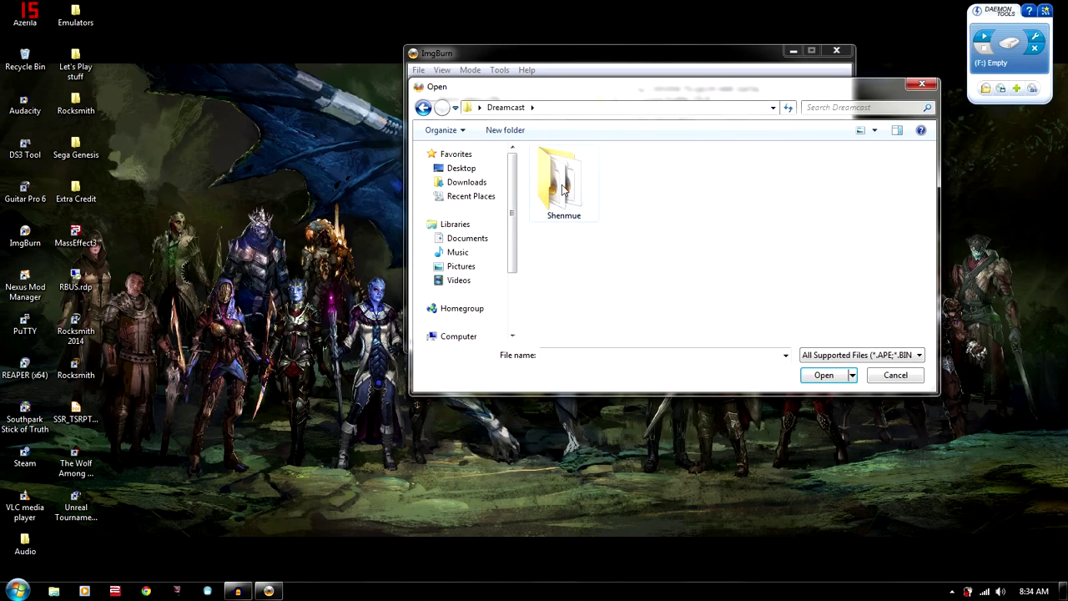
double_click(563, 188)
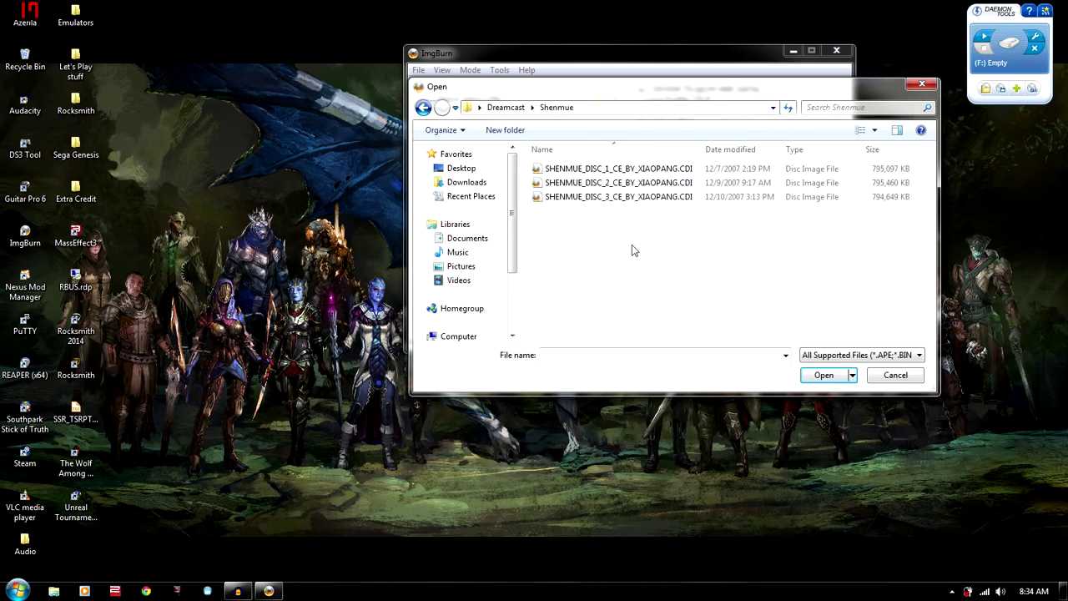
click(647, 171)
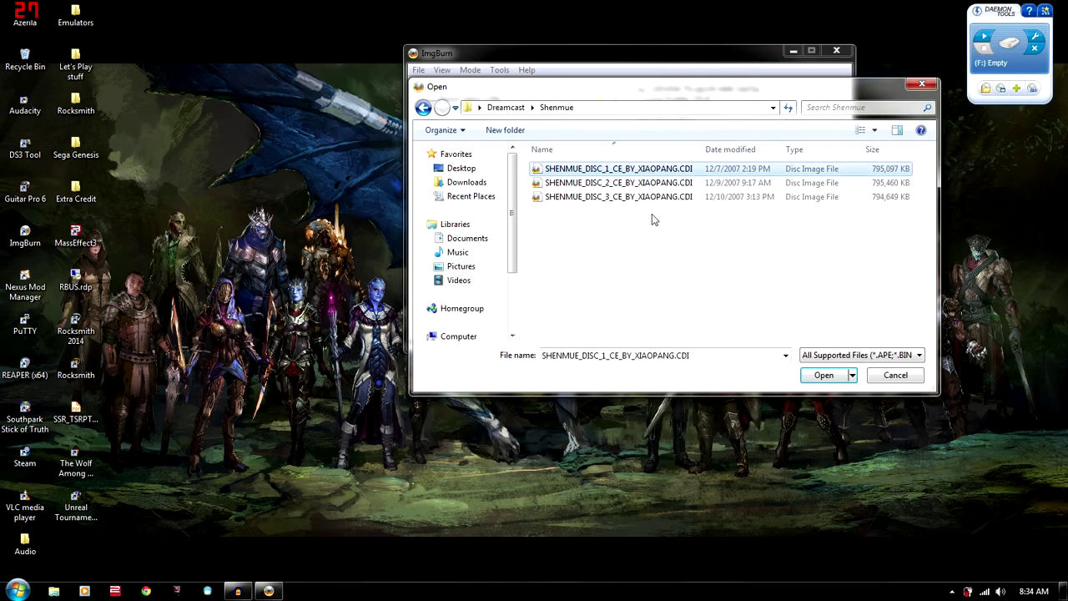
click(824, 375)
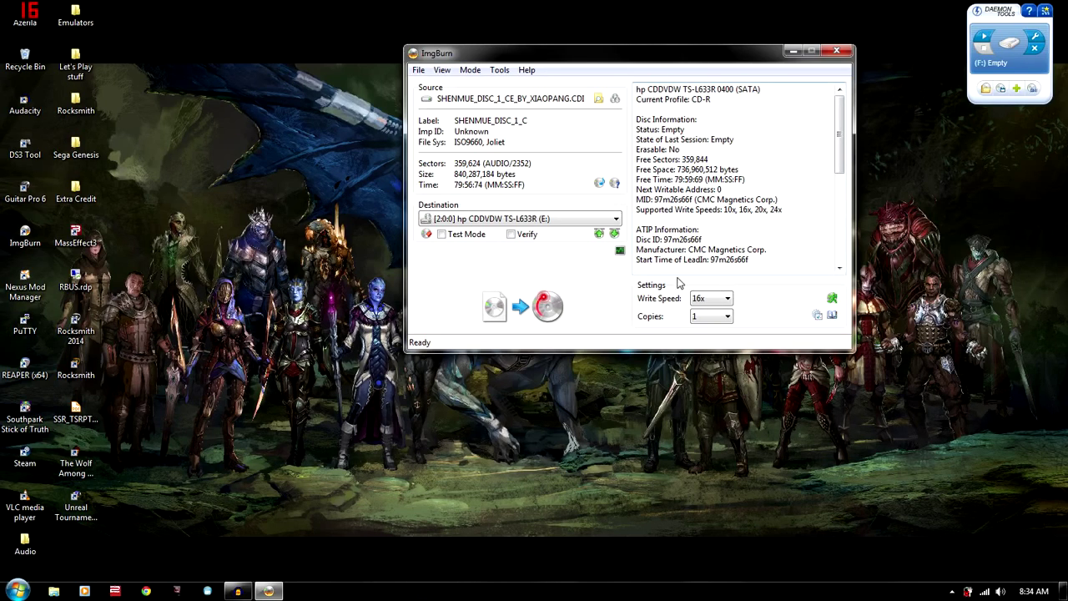
Step: Check the drive's supported write speeds while the Shenmue disc 1 burn progresses
drag(711, 209, 637, 218)
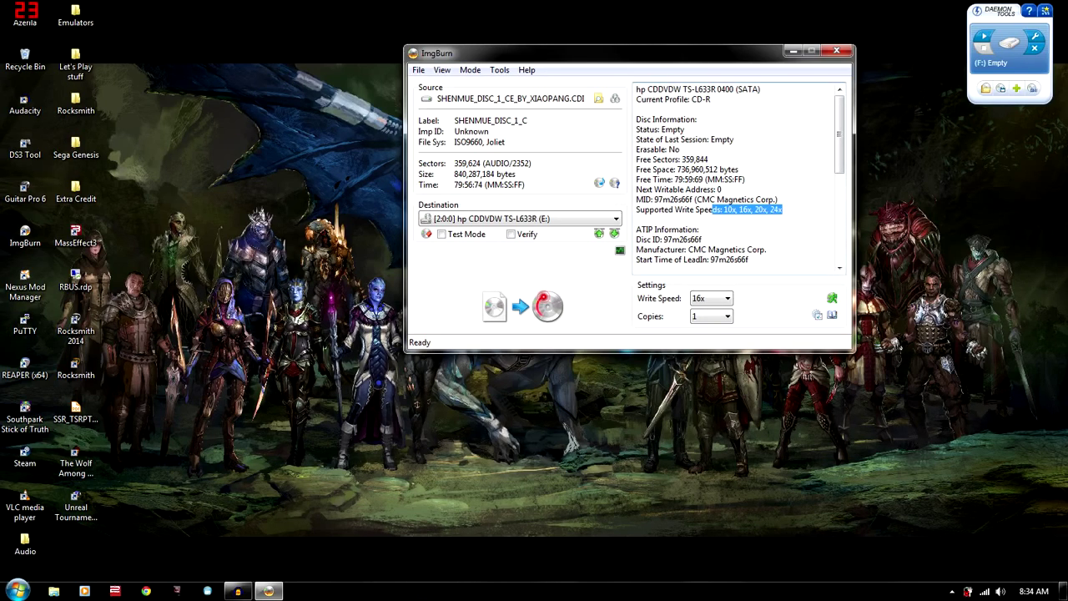
click(700, 230)
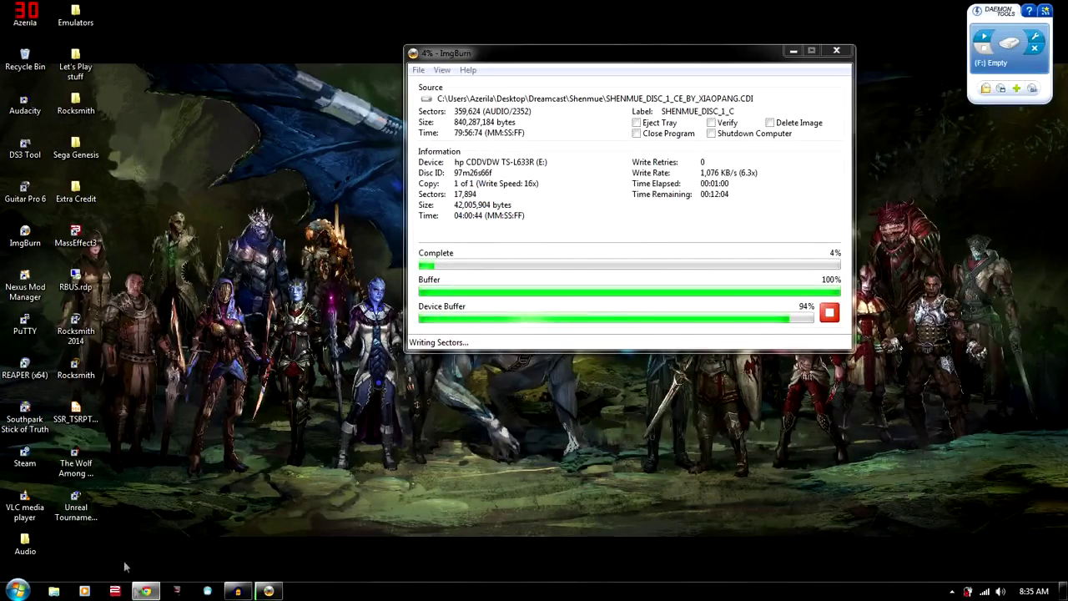
Step: Review the Iso Zone IMGBurn 2.5.7.0 update page and its Cloudstores download, then minimize Chrome
click(146, 590)
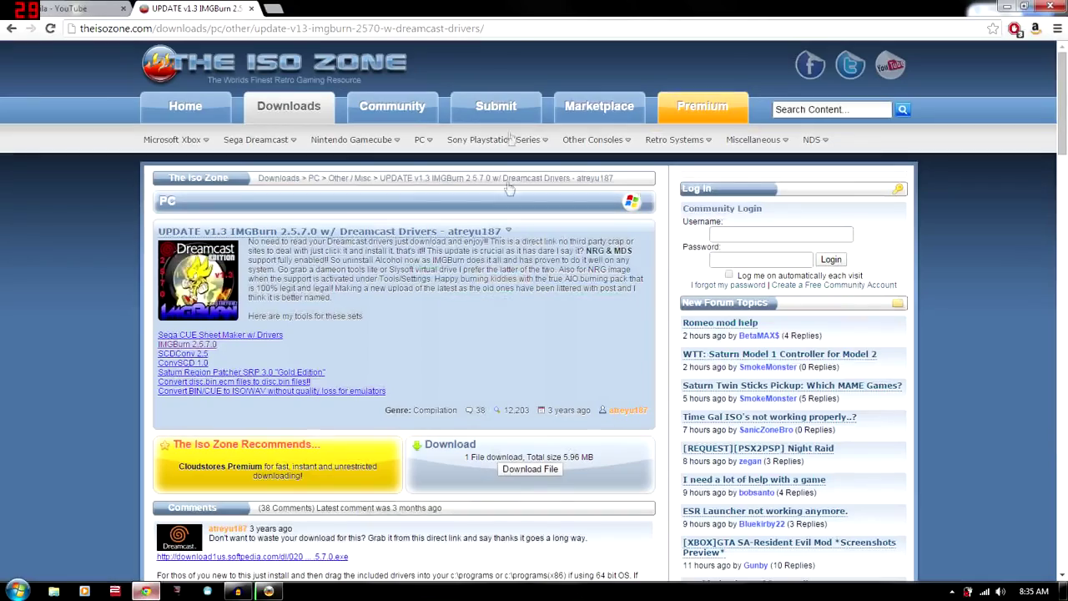
scroll(534, 301, down, 1)
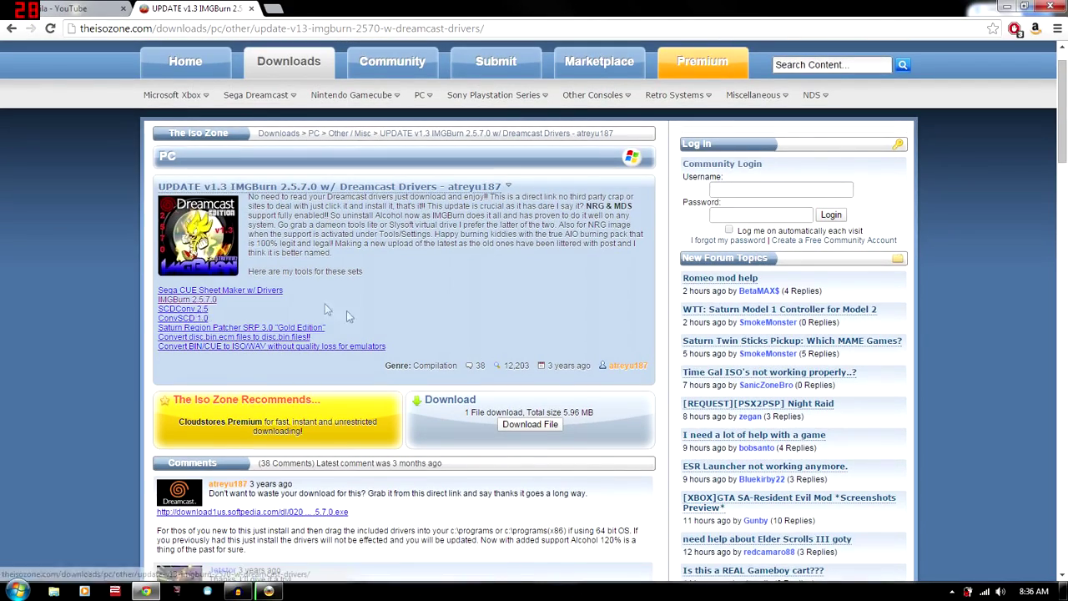
scroll(527, 396, down, 2)
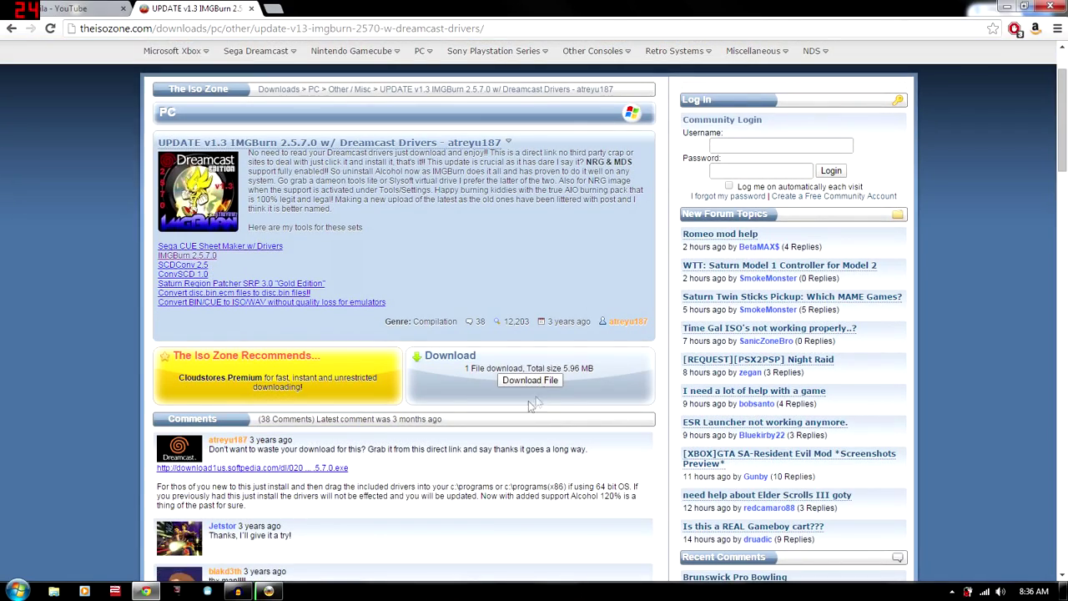
click(530, 380)
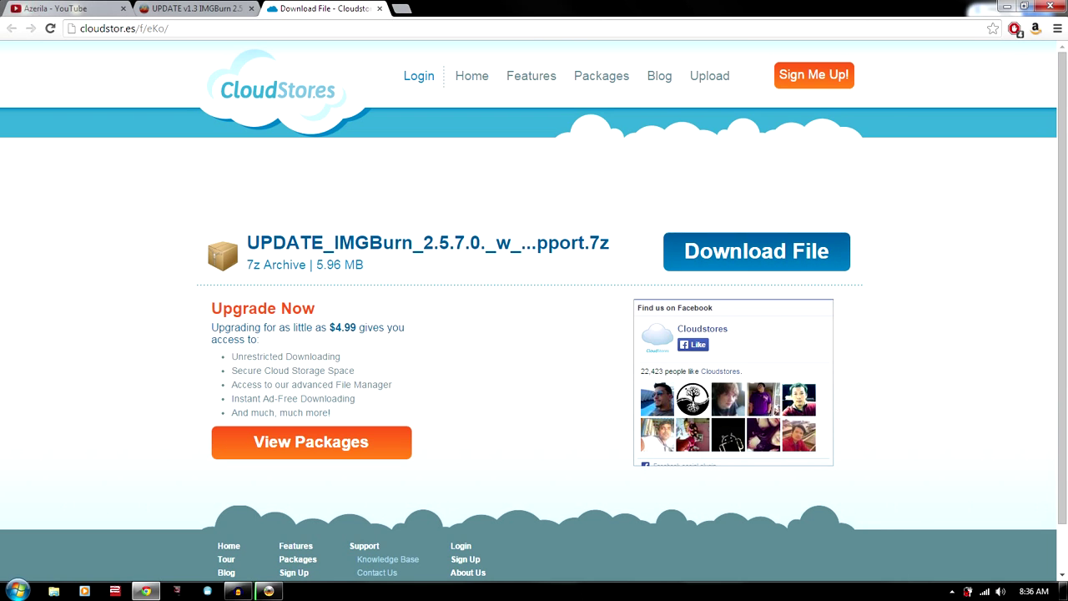
click(380, 8)
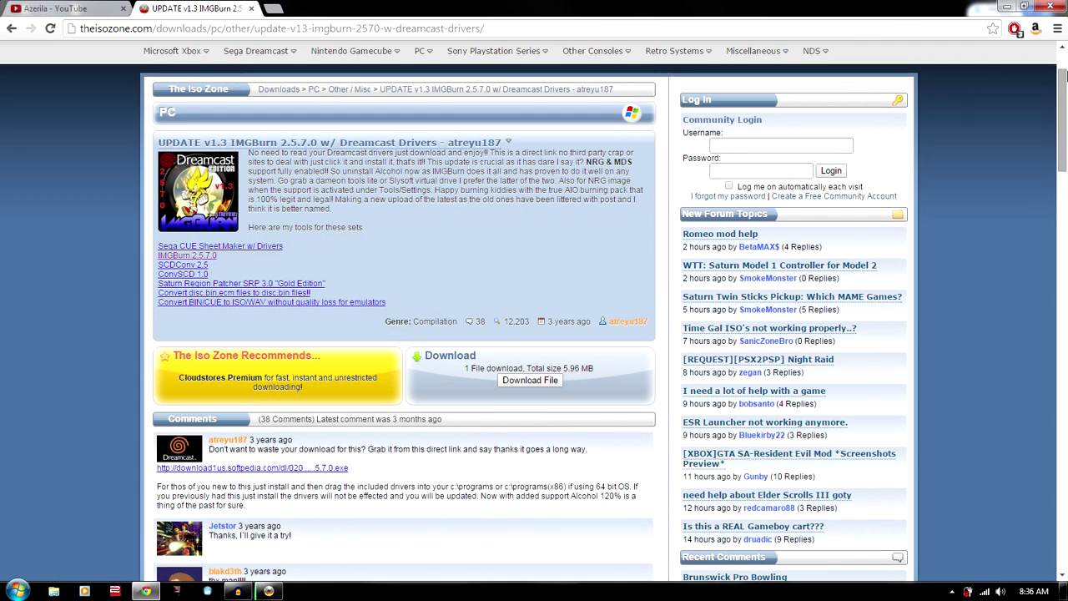
click(1006, 7)
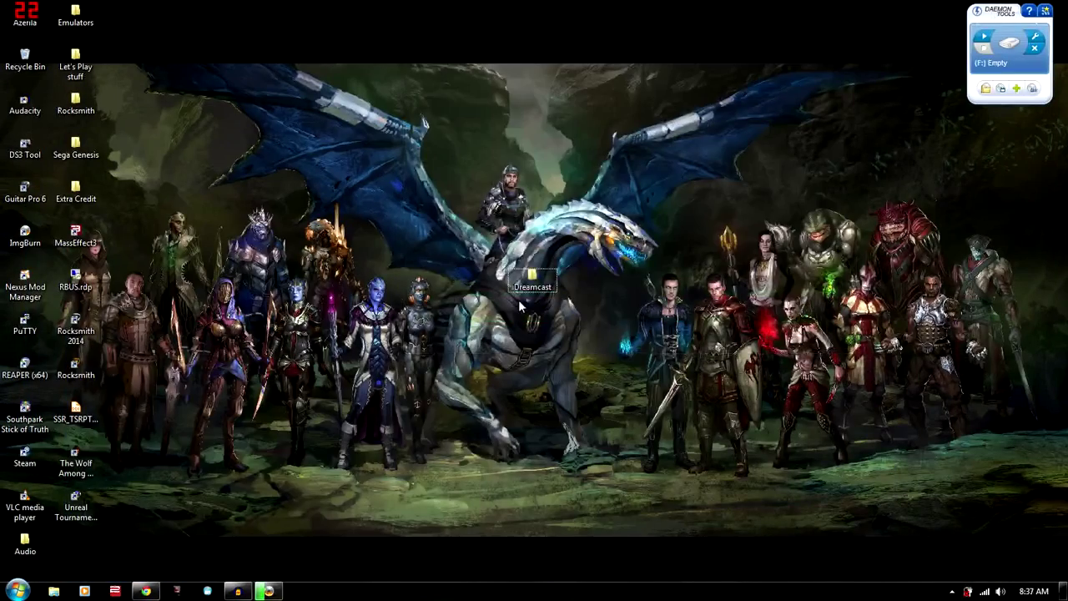
Step: Start mounting an image with the DAEMON Tools Lite gadget, arranging the Dreamcast folder and file browser
drag(498, 284, 141, 284)
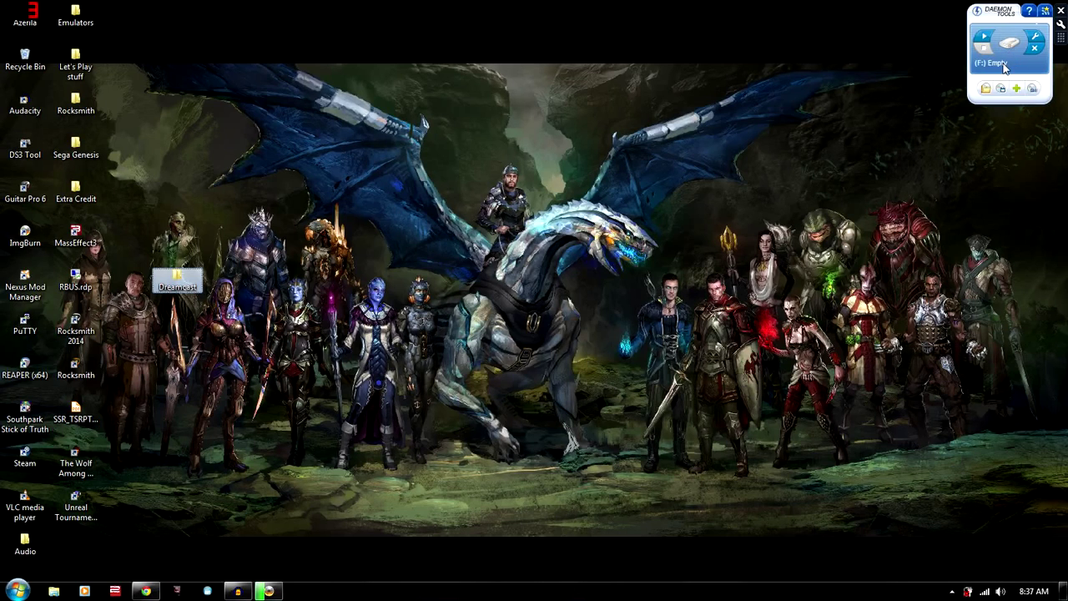
click(983, 42)
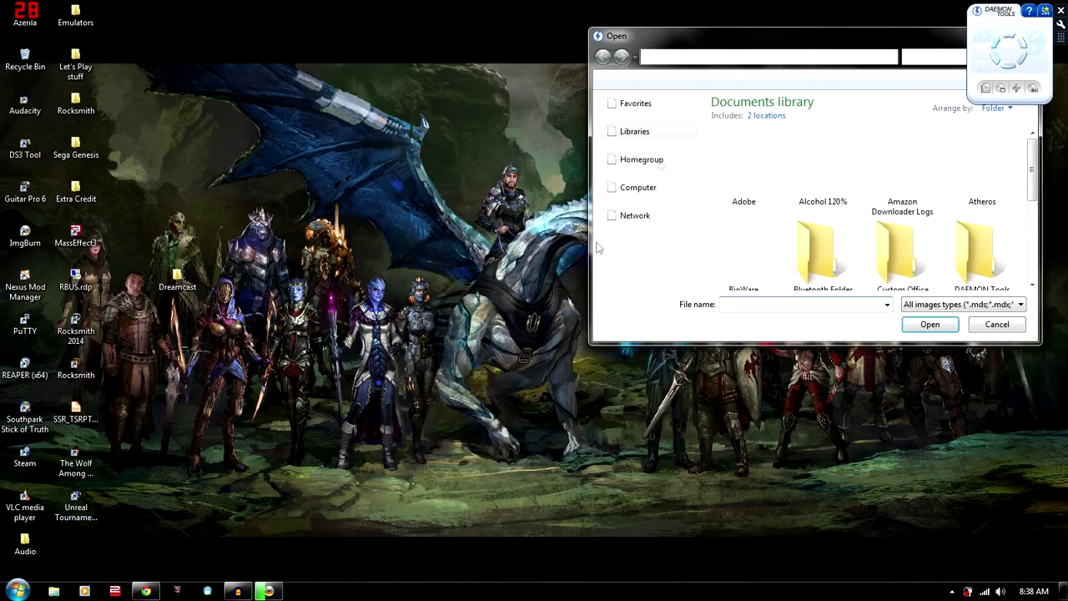
drag(725, 46, 693, 46)
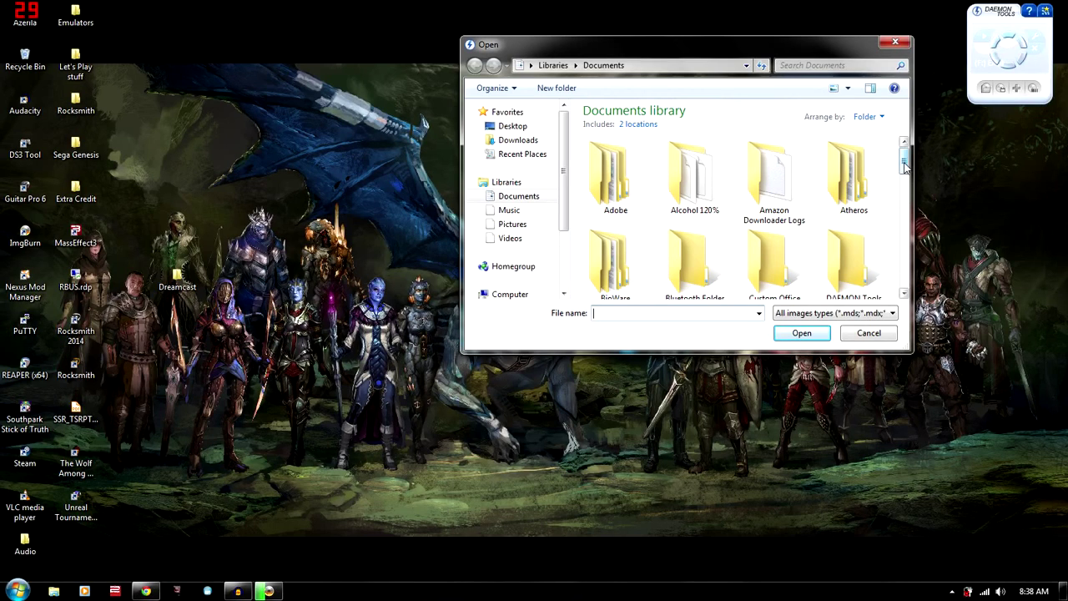
mouse_move(906, 167)
mouse_down()
mouse_move(906, 193)
mouse_move(908, 171)
mouse_up()
scroll(884, 187, up, 1)
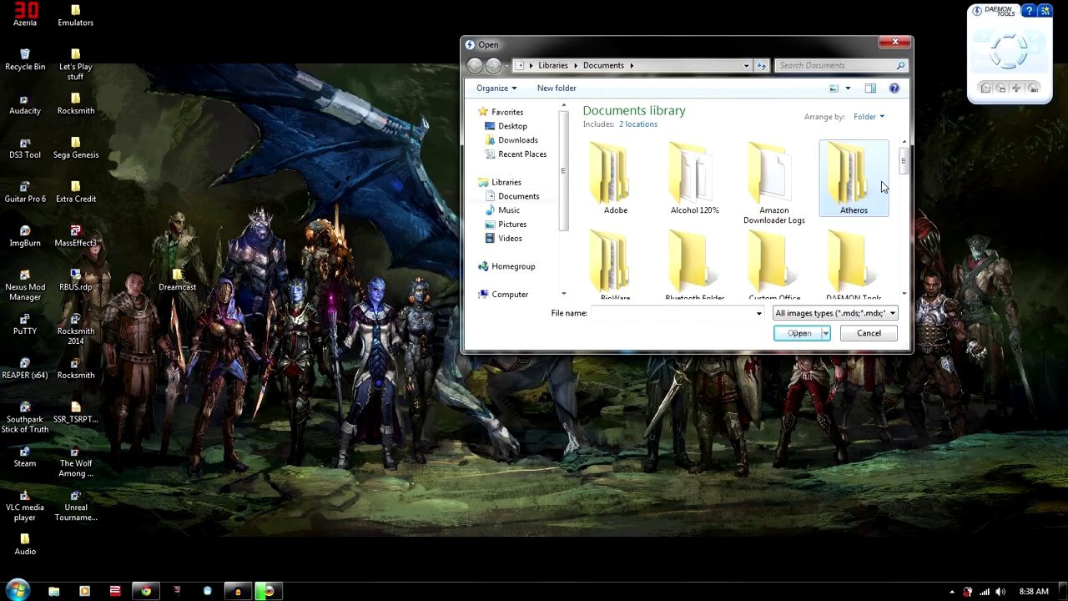
scroll(884, 187, down, 5)
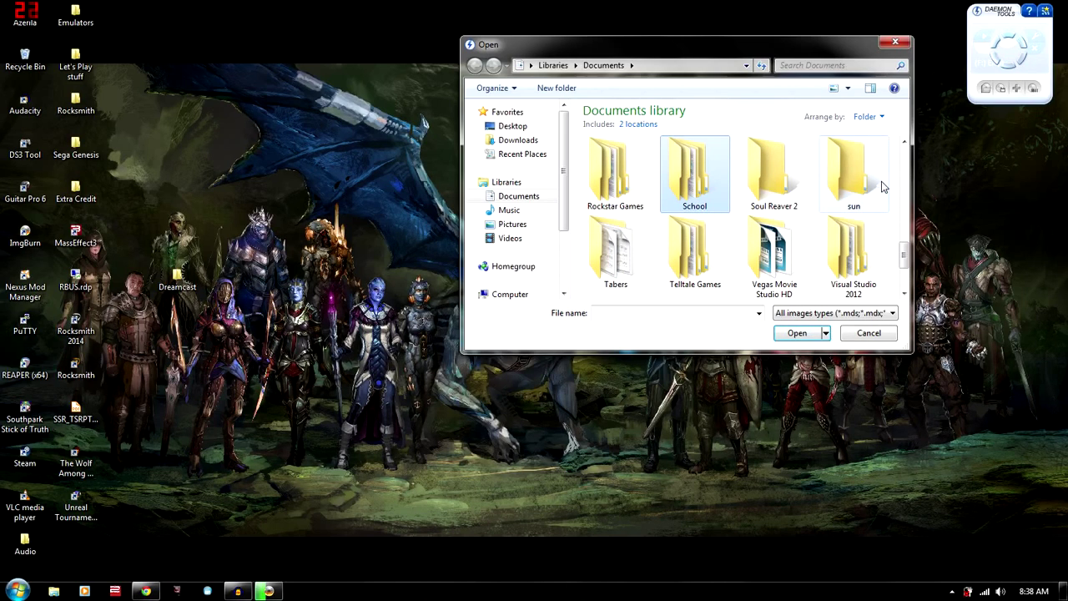
scroll(717, 266, up, 2)
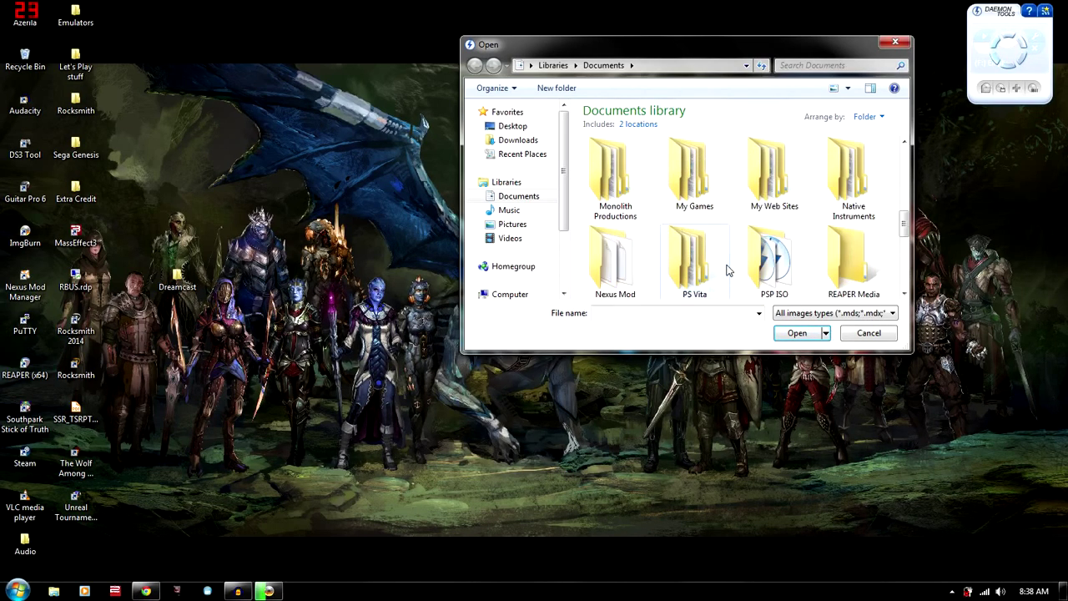
scroll(727, 269, down, 1)
scroll(701, 251, up, 1)
Step: Mount SHENMUE_DISC_2_CE_BY_XIAOPANG.CDI from Desktop\Dreamcast\Shenmue
click(519, 128)
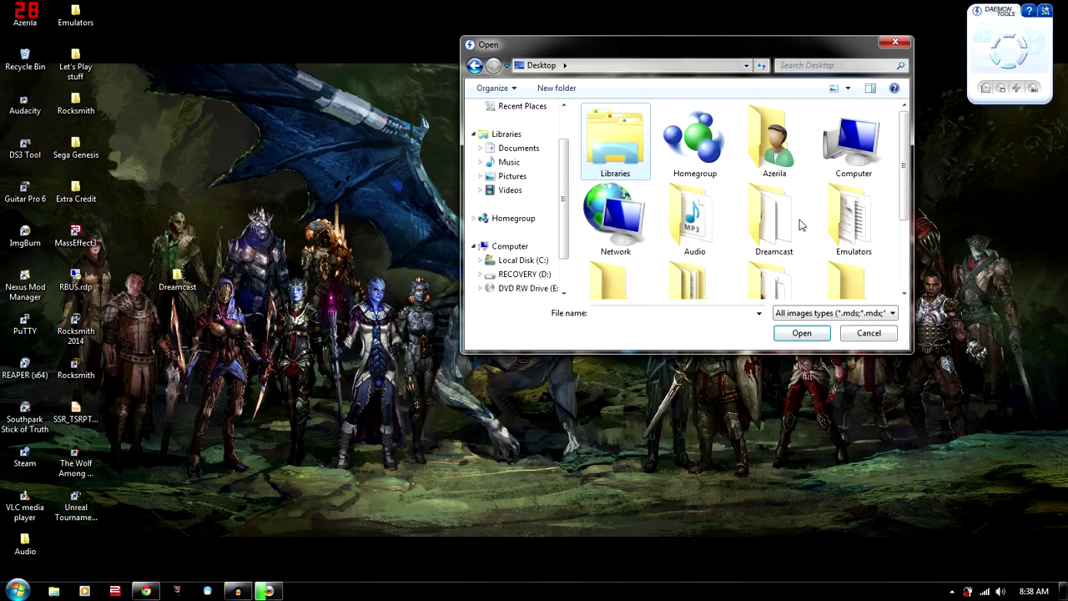
scroll(819, 226, down, 2)
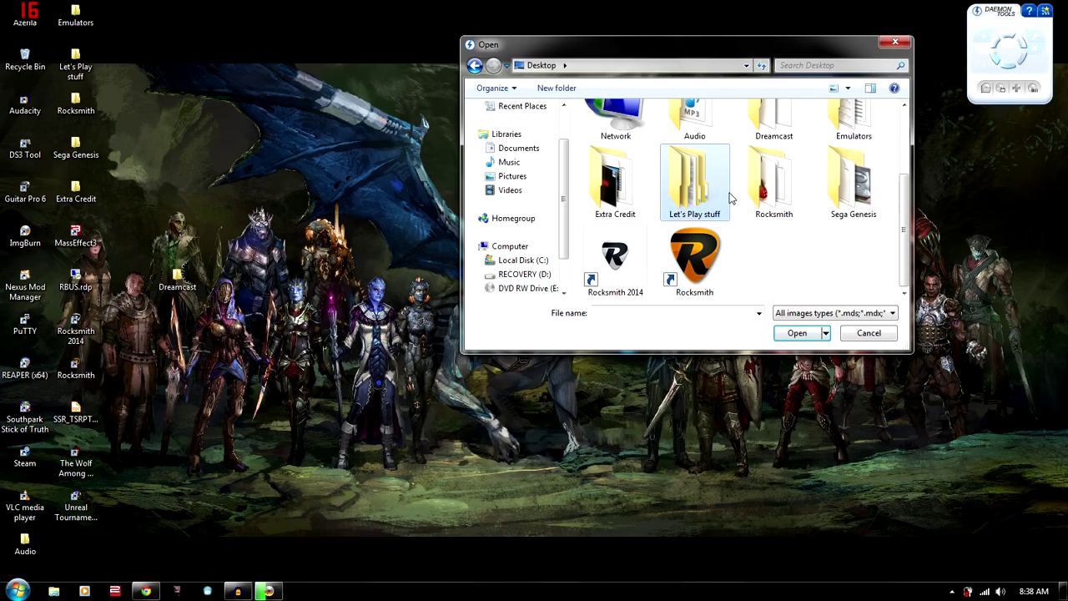
scroll(739, 200, up, 1)
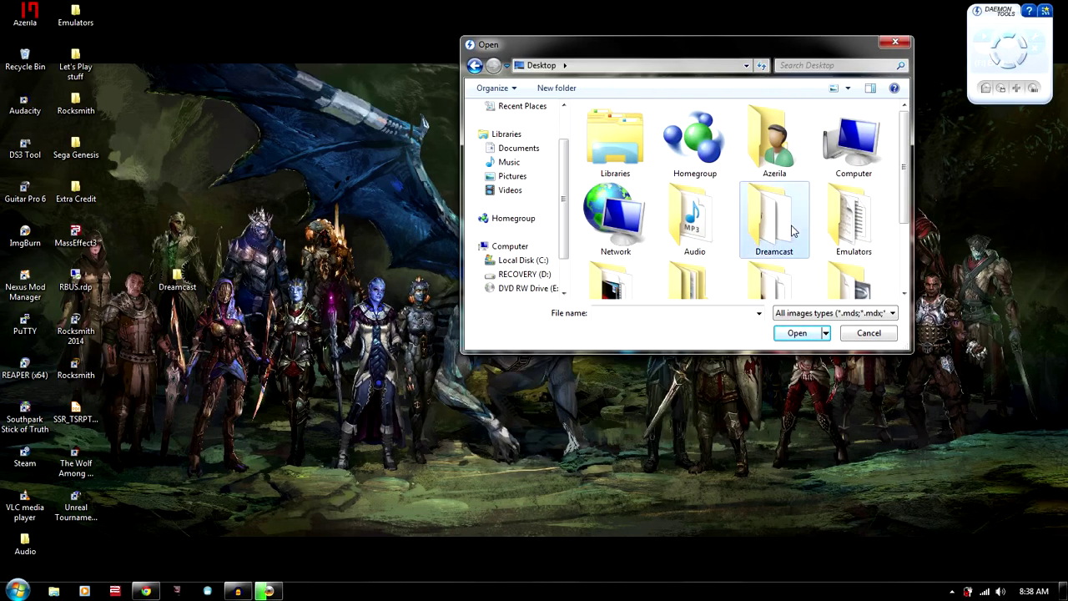
scroll(793, 231, down, 1)
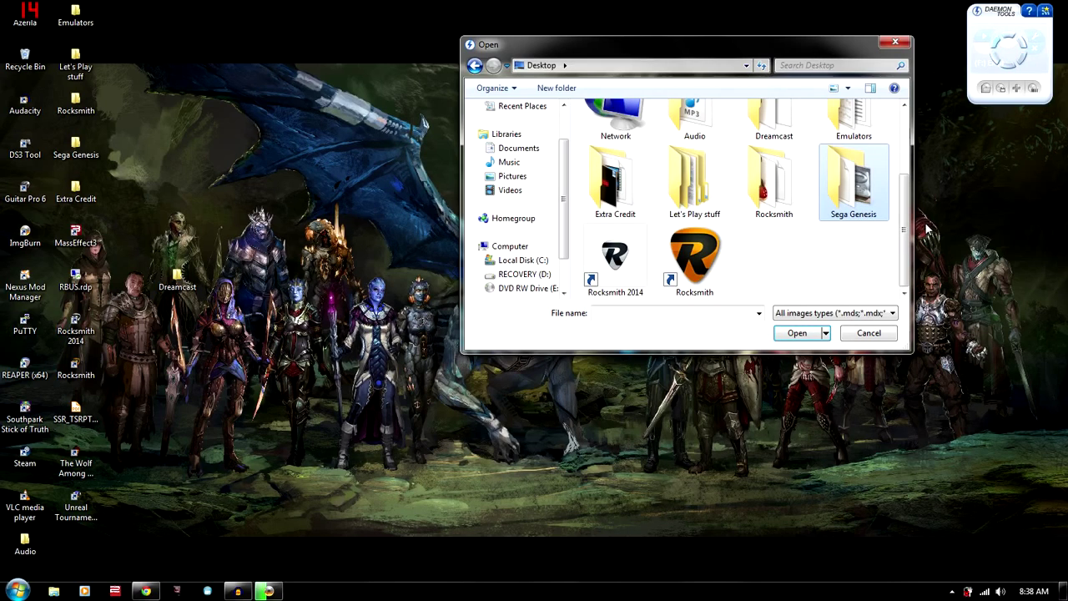
double_click(772, 112)
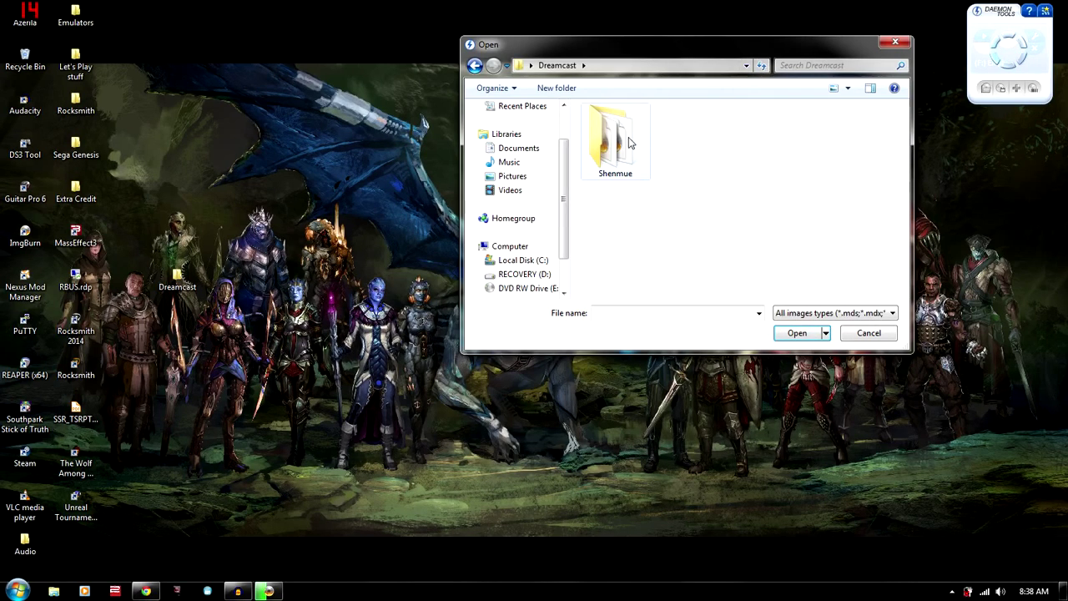
double_click(630, 143)
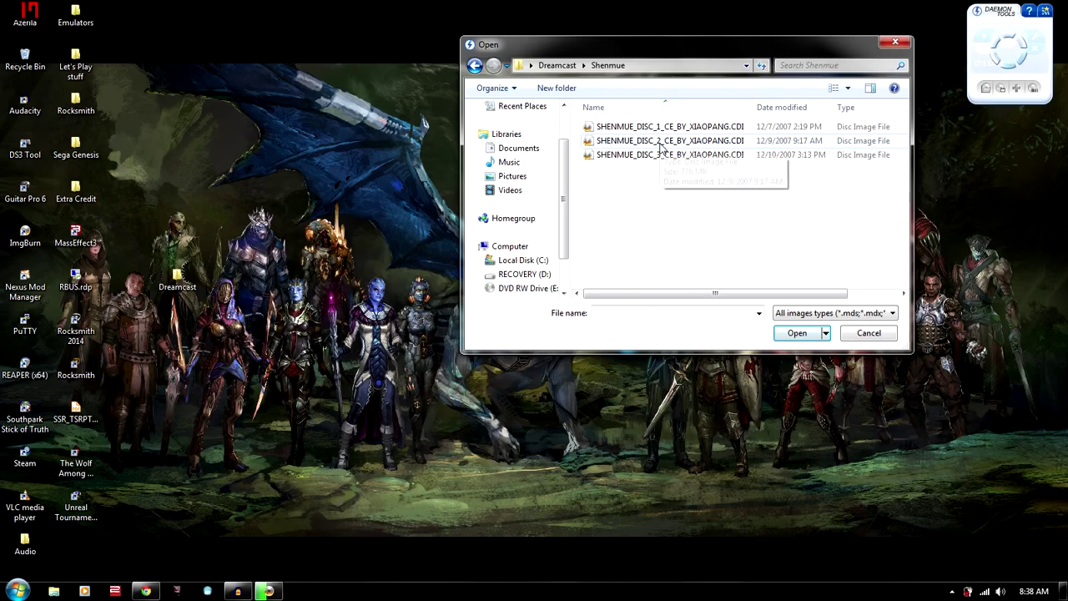
click(650, 142)
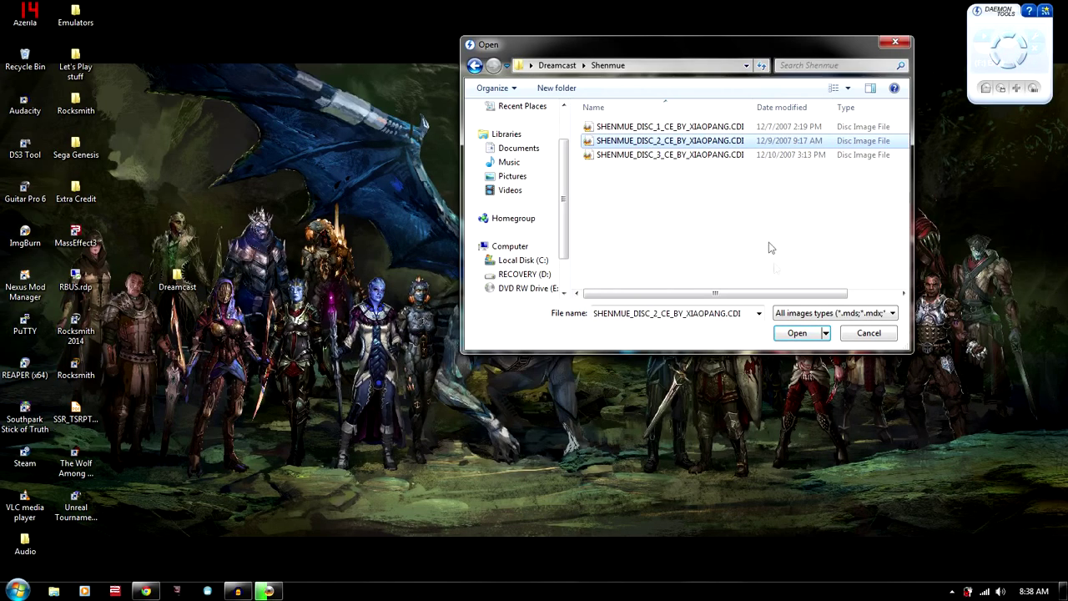
click(795, 334)
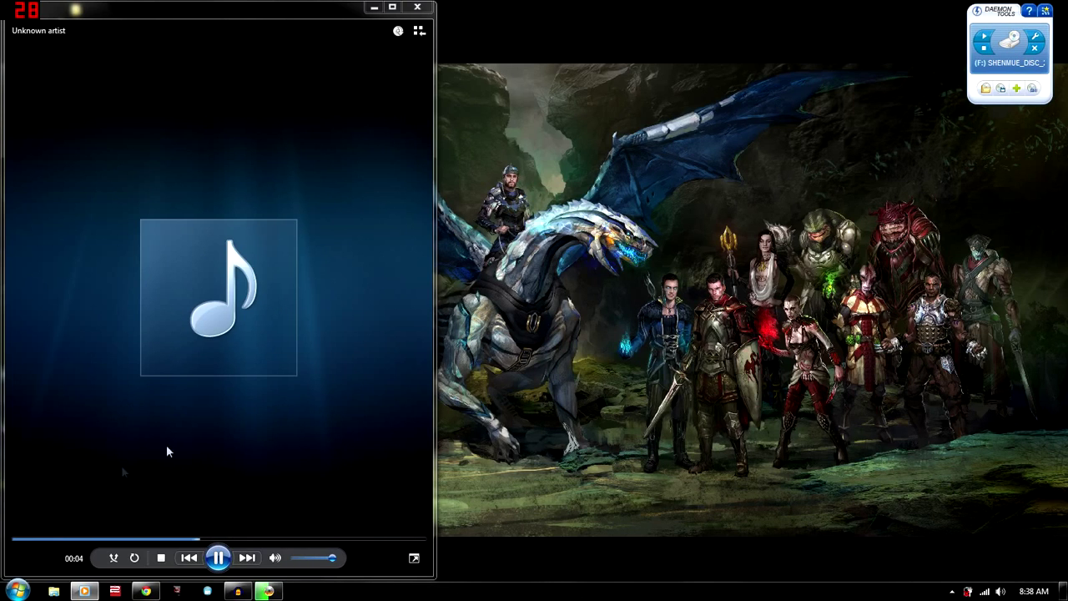
Step: Close Windows Media Player after the mounted Shenmue disc's audio track plays
click(423, 8)
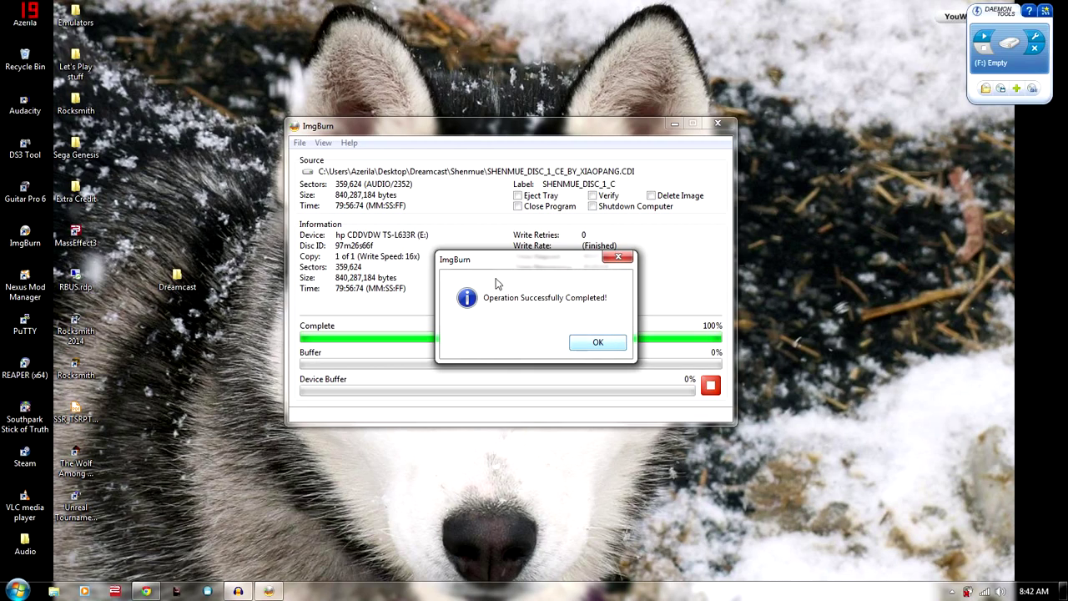
Step: Dismiss the Operation Successfully Completed message and move the ImgBurn window up and right
click(598, 344)
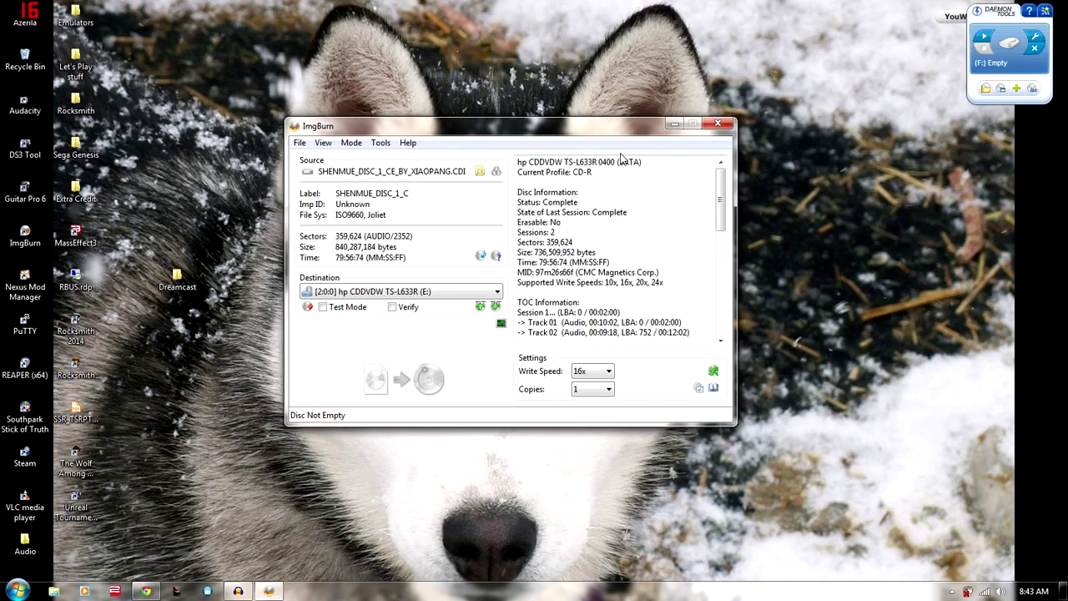
drag(612, 132, 641, 98)
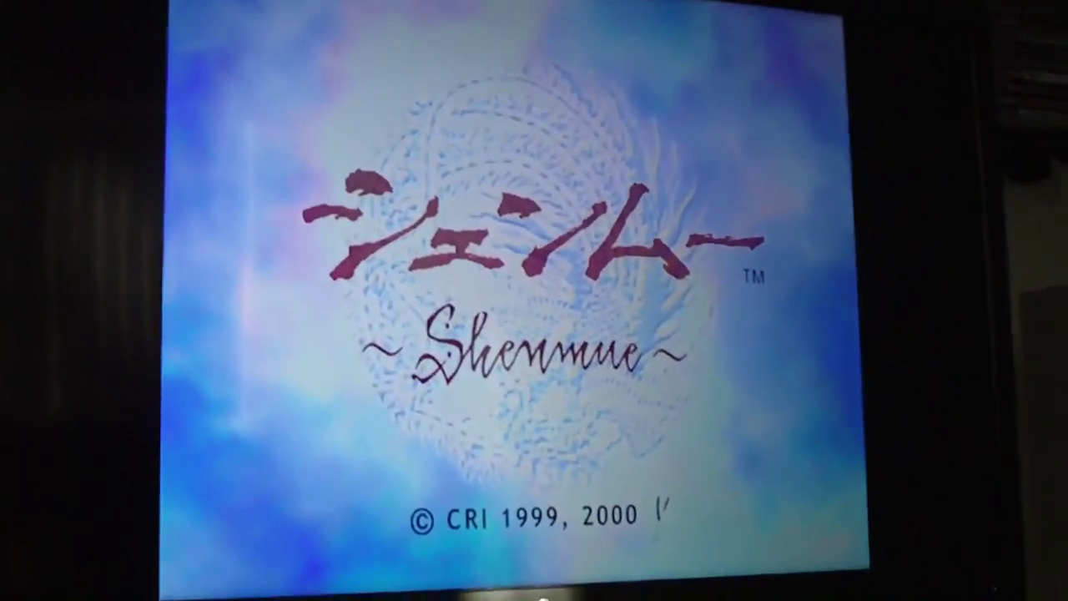
Step: Start a new Shenmue game from the title screen, answering the no-memory-card prompt
key(Return)
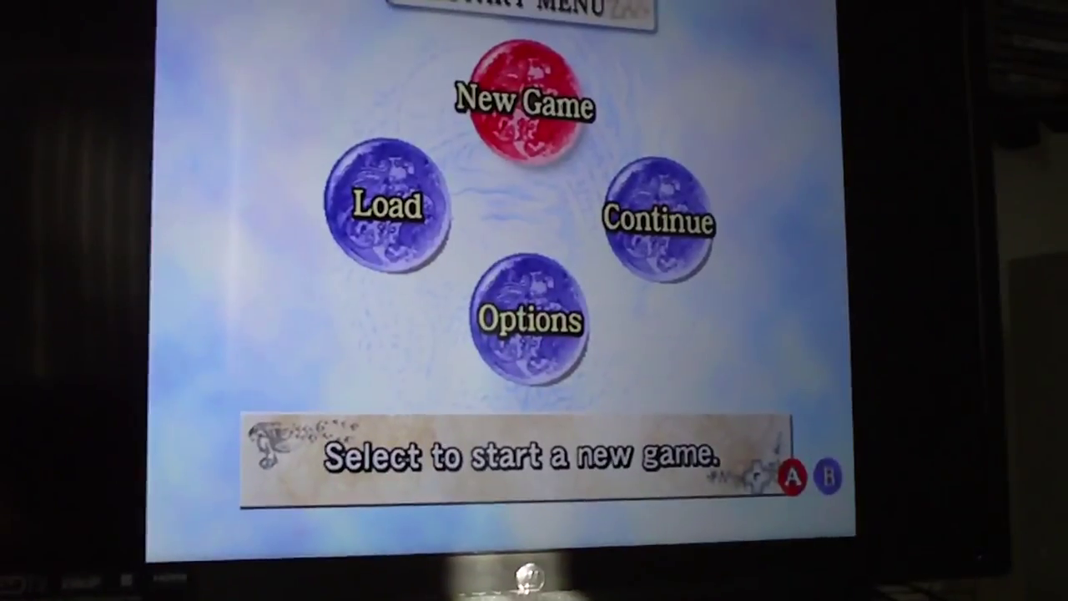
key(Return)
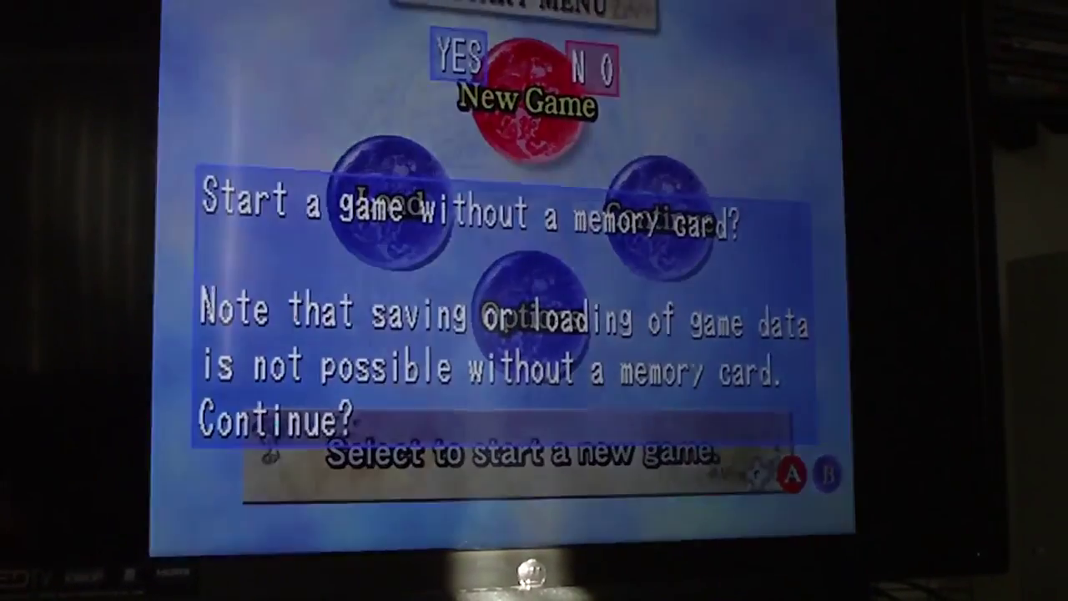
key(Right)
key(Return)
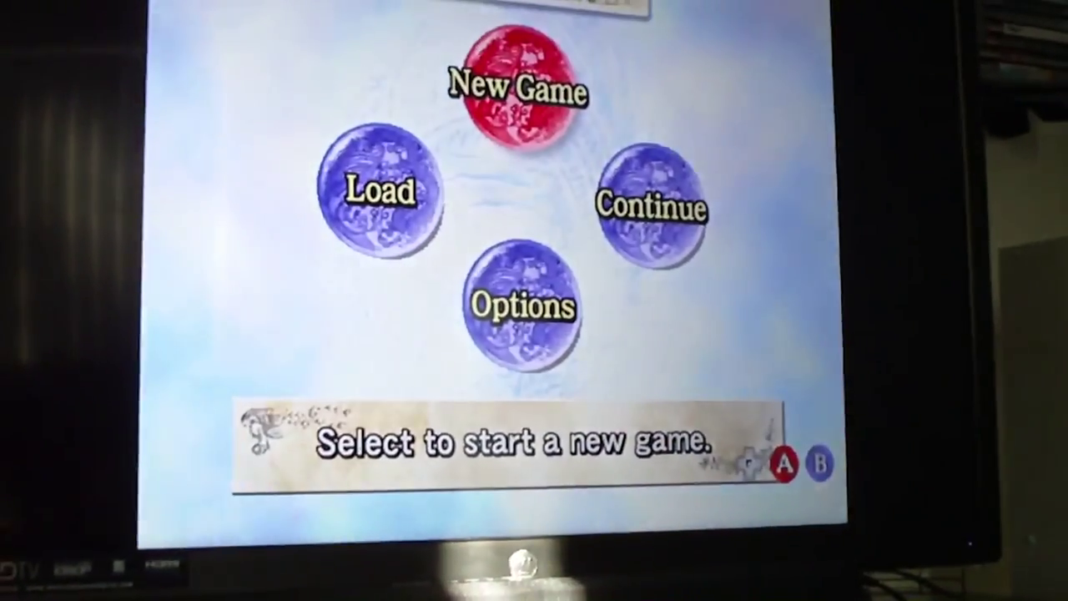
key(Return)
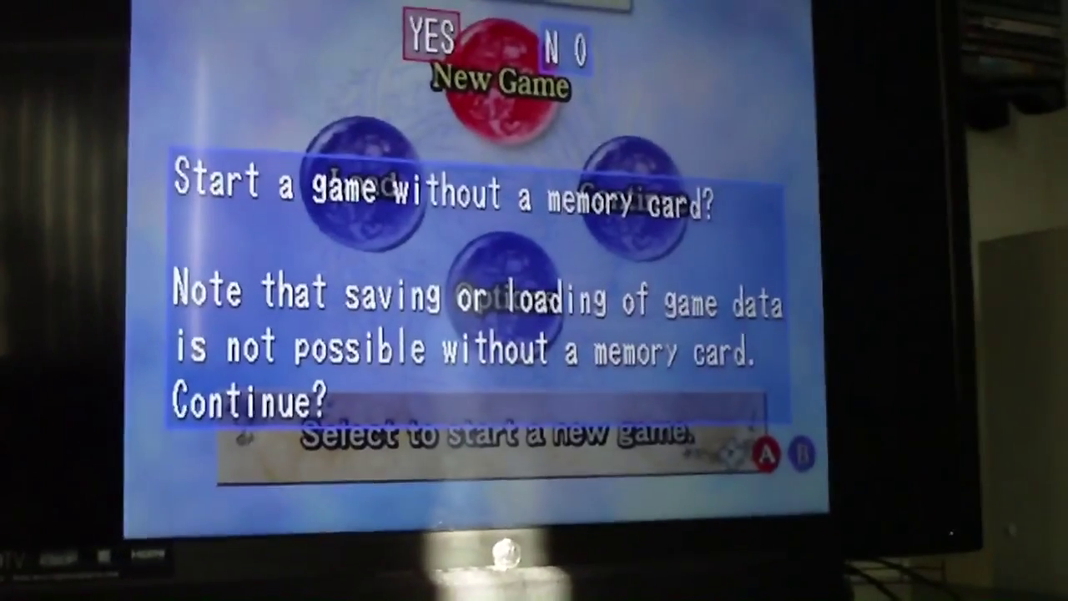